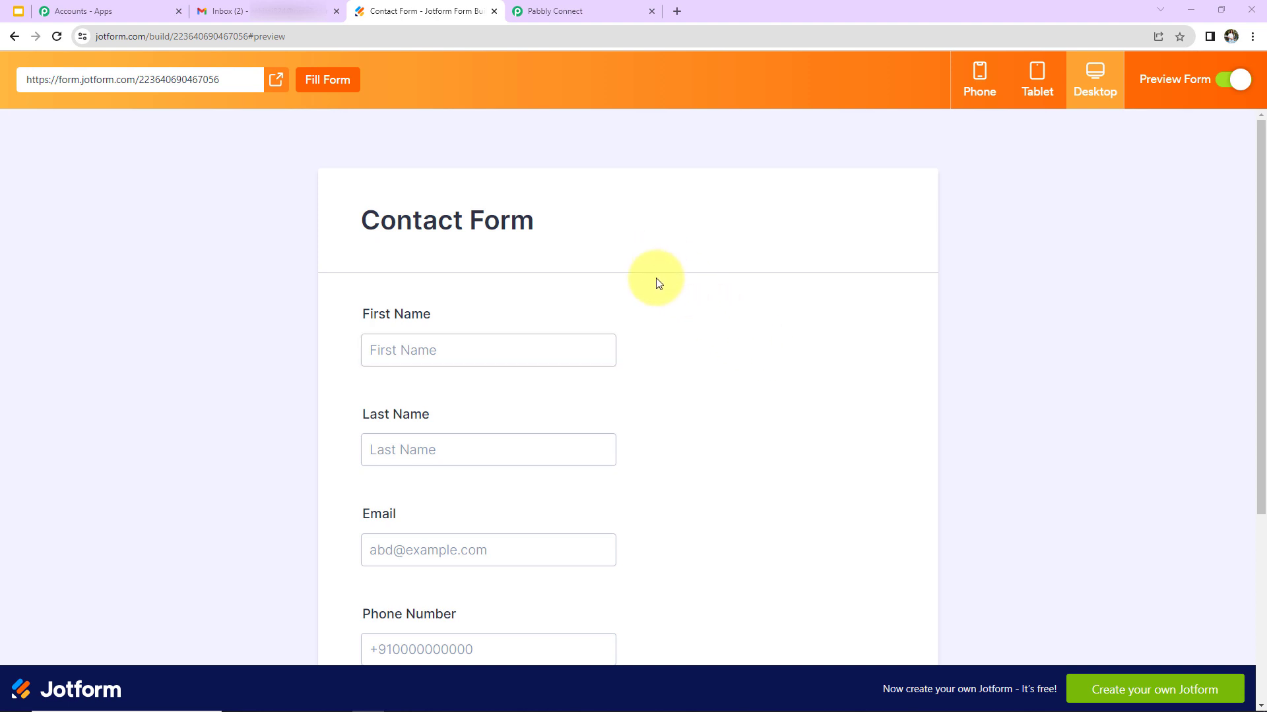
Scroll the Jotform Contact Form preview, then switch to the Gmail inbox with the 'Welcome Onboard!' email
scroll(675, 378, down, 5)
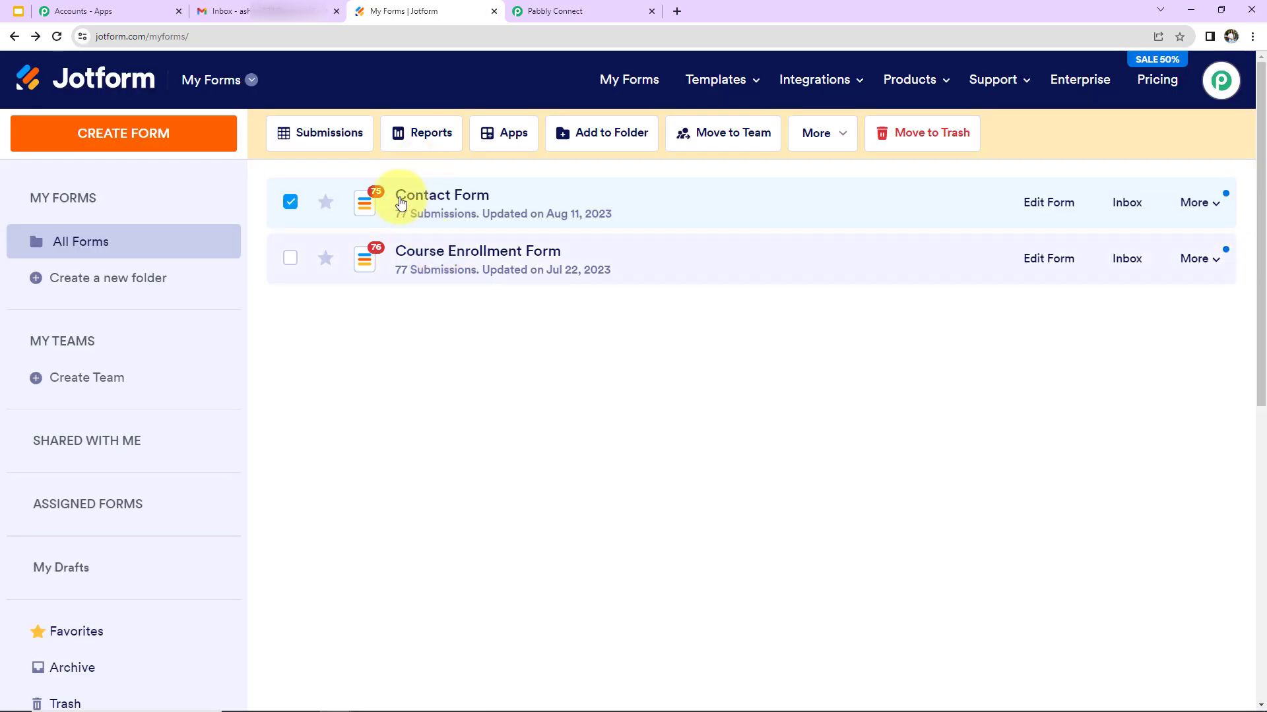
click(297, 13)
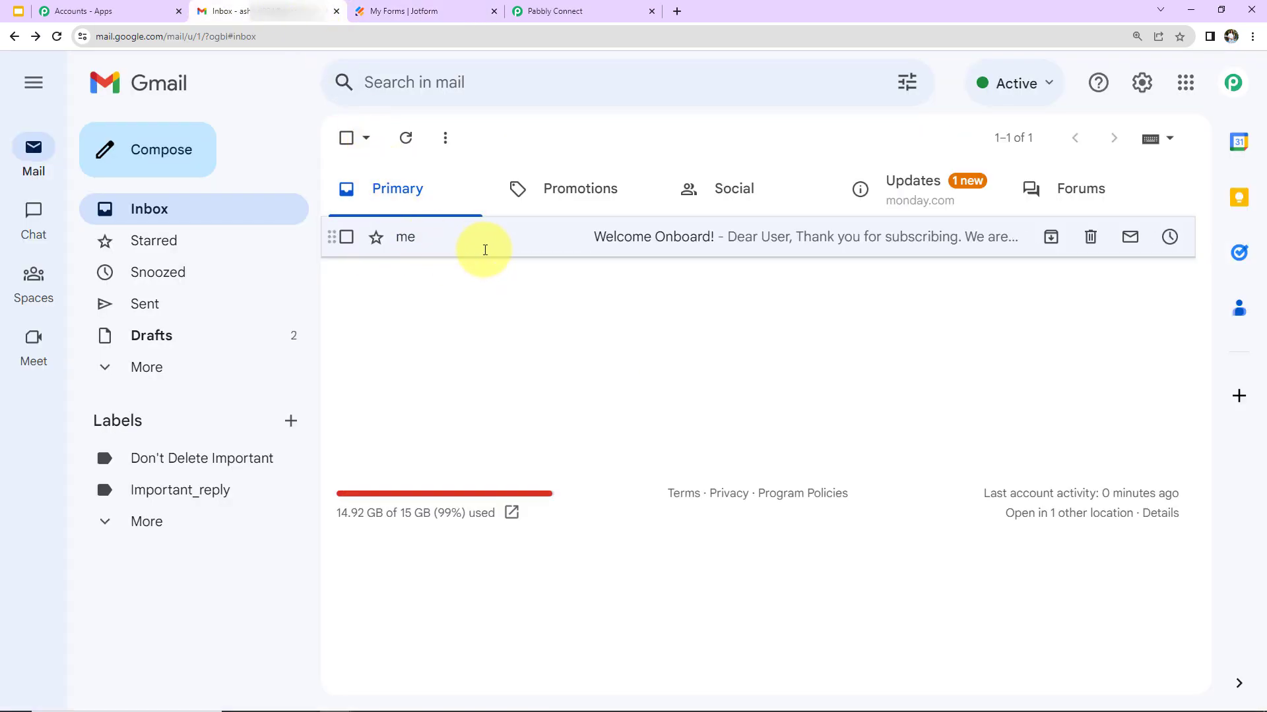
Open the 'Welcome Onboard!' email from the Gmail inbox list
click(474, 246)
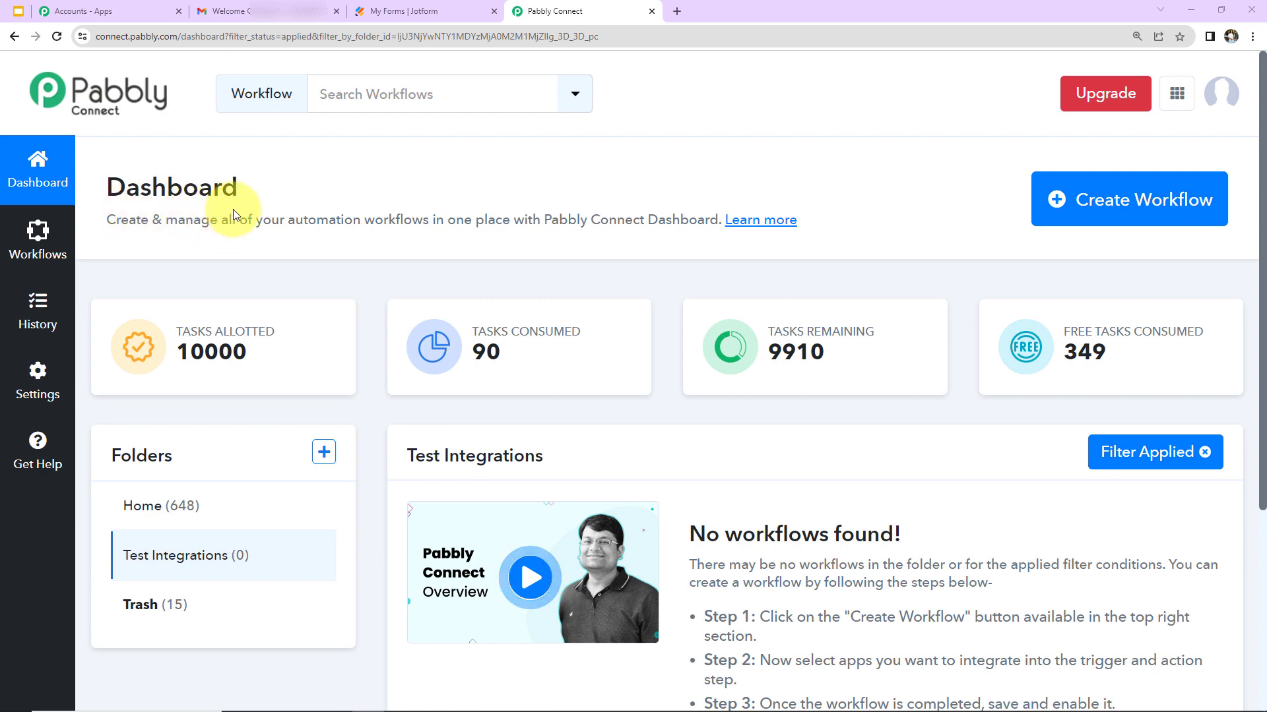
Create a new workflow by pasting 'Send Email for Webhook Responses' as its name
click(1114, 224)
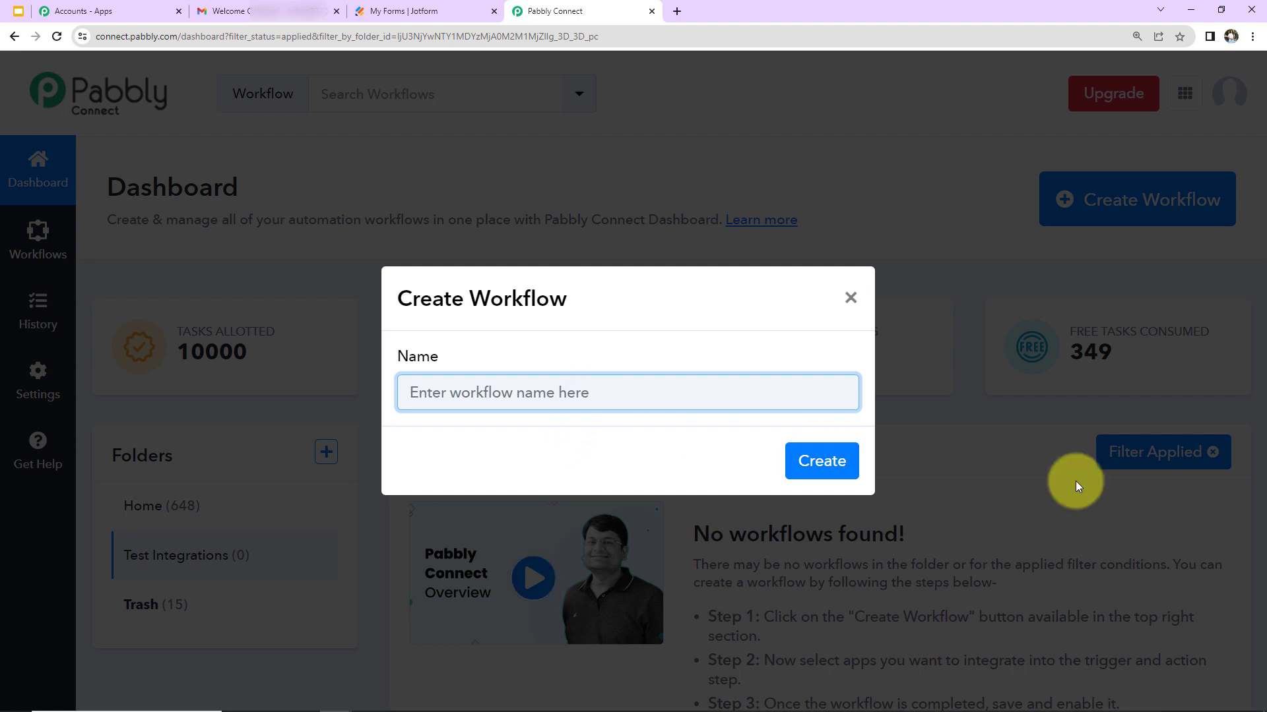
text(Send Email for Webhook Responses)
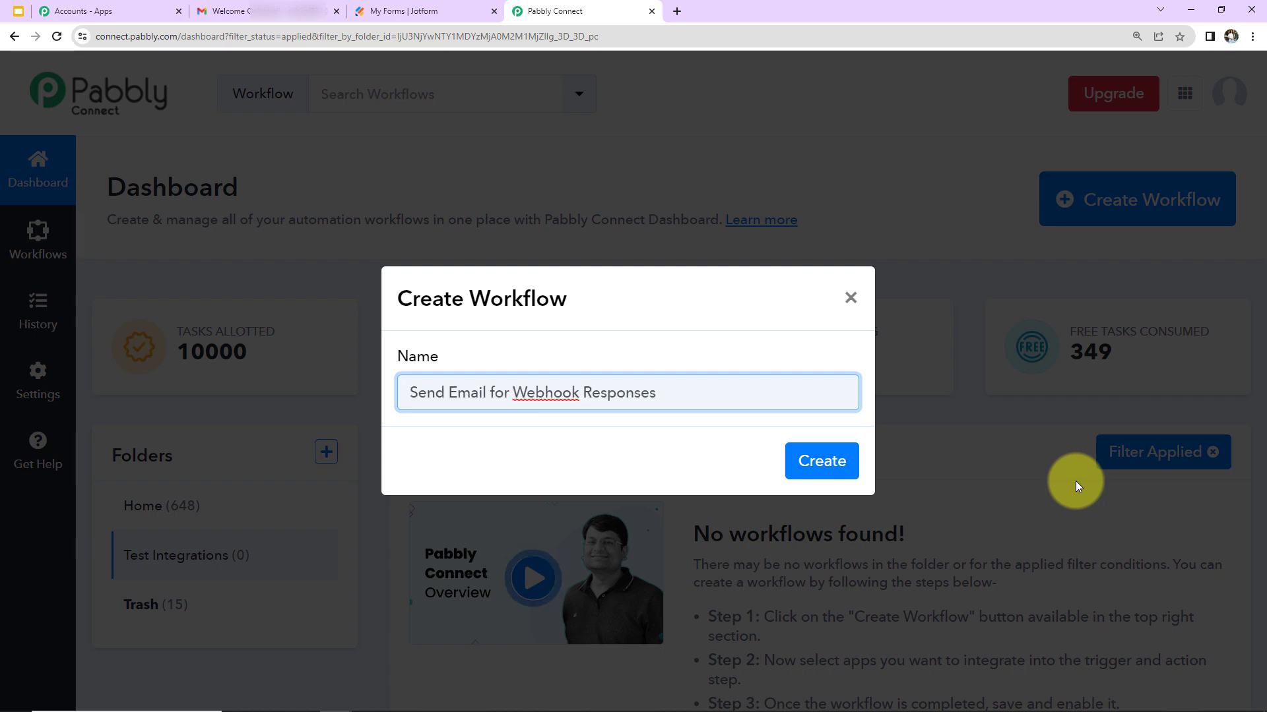
click(818, 464)
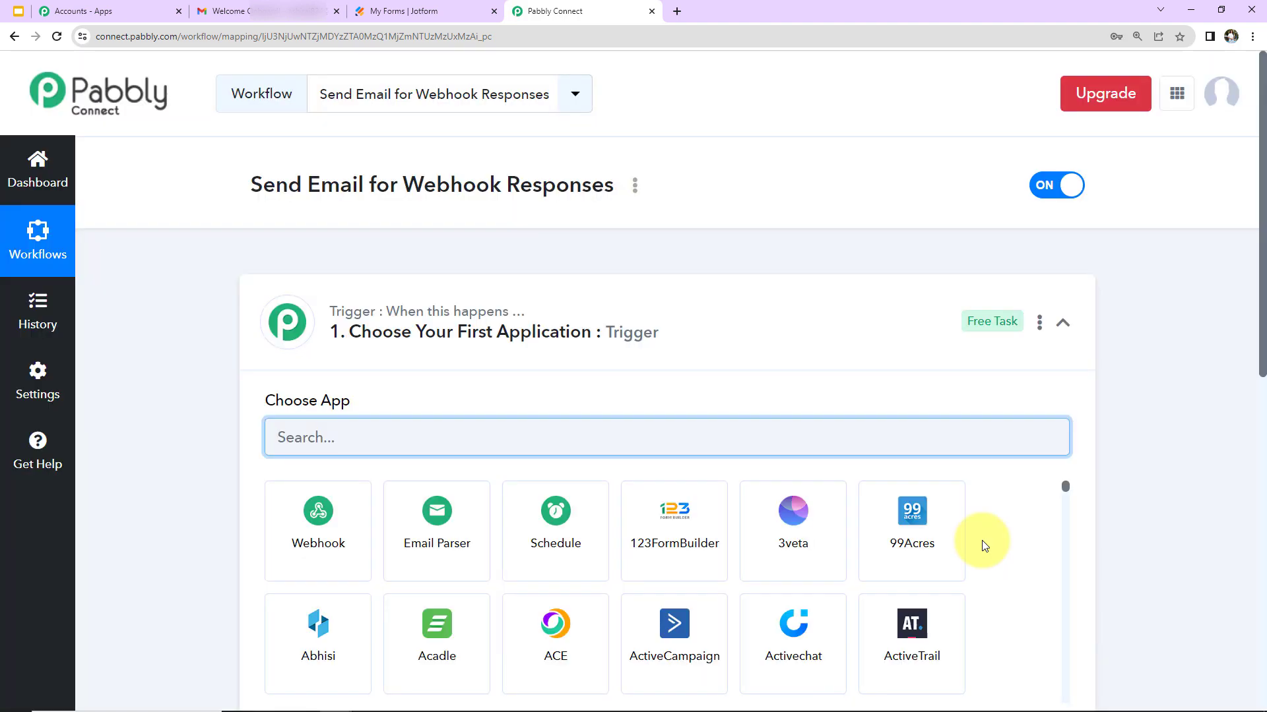
scroll(707, 523, down, 5)
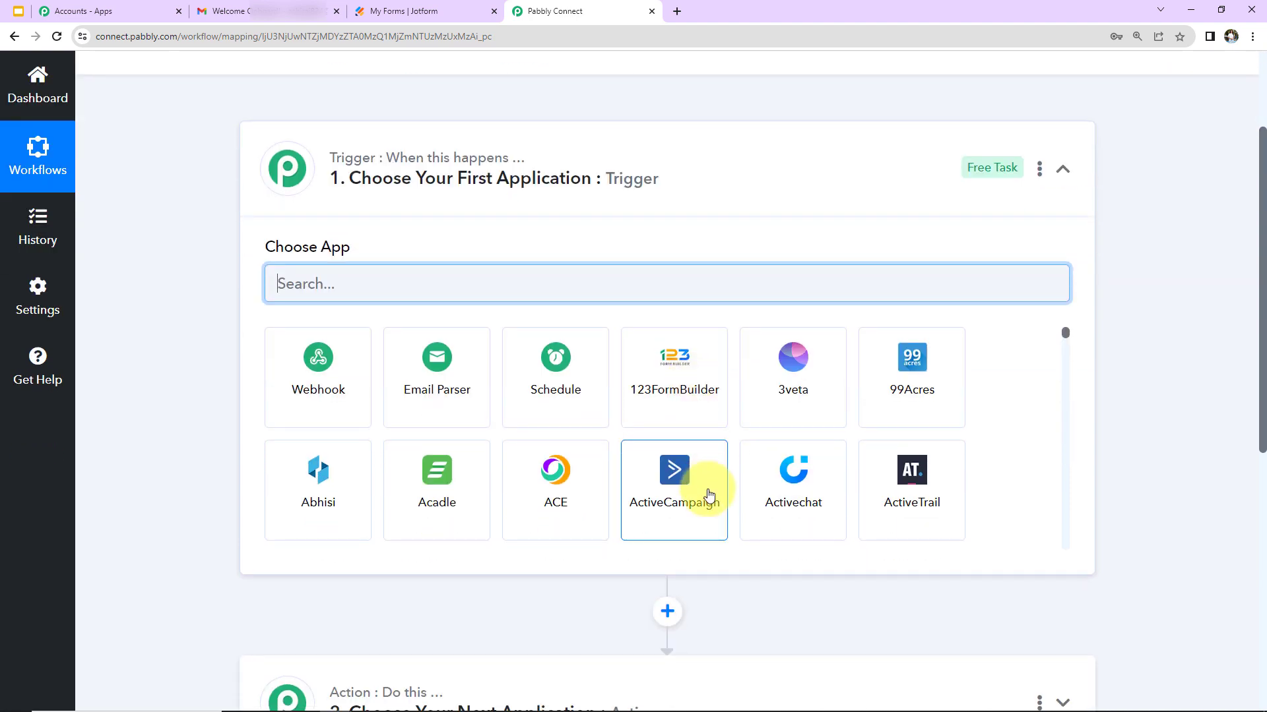
scroll(770, 574, up, 5)
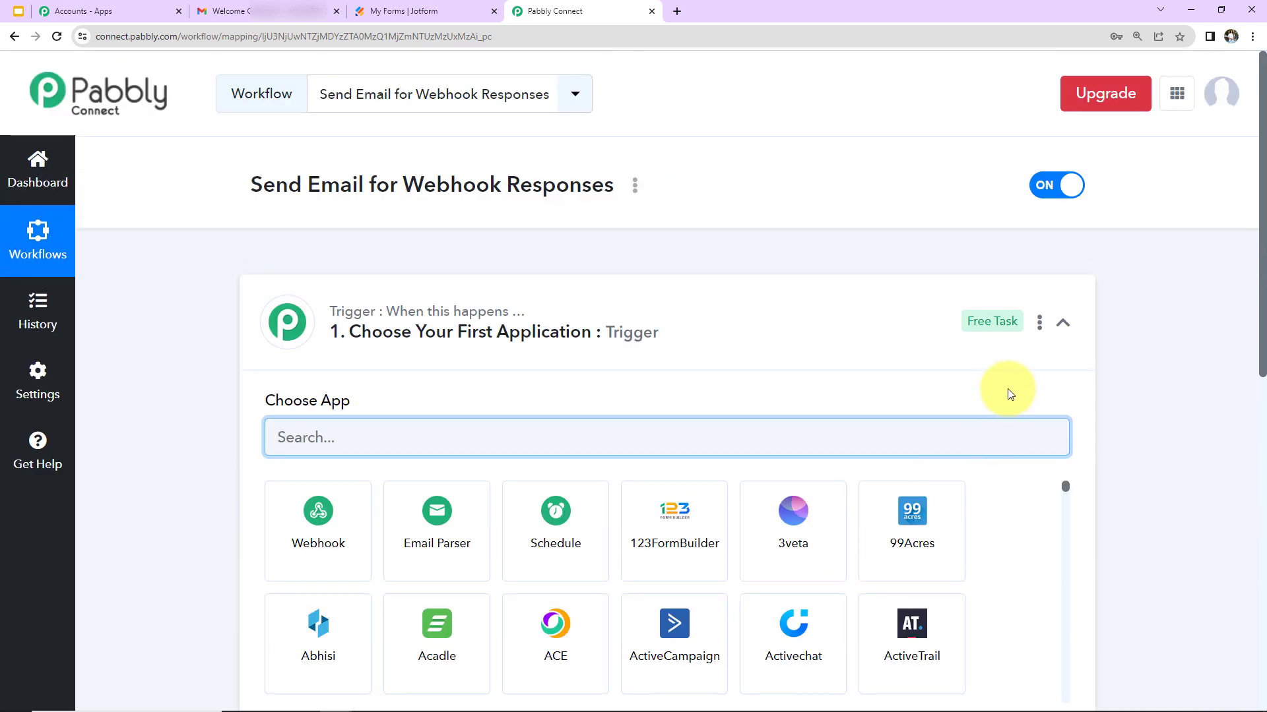
click(1059, 324)
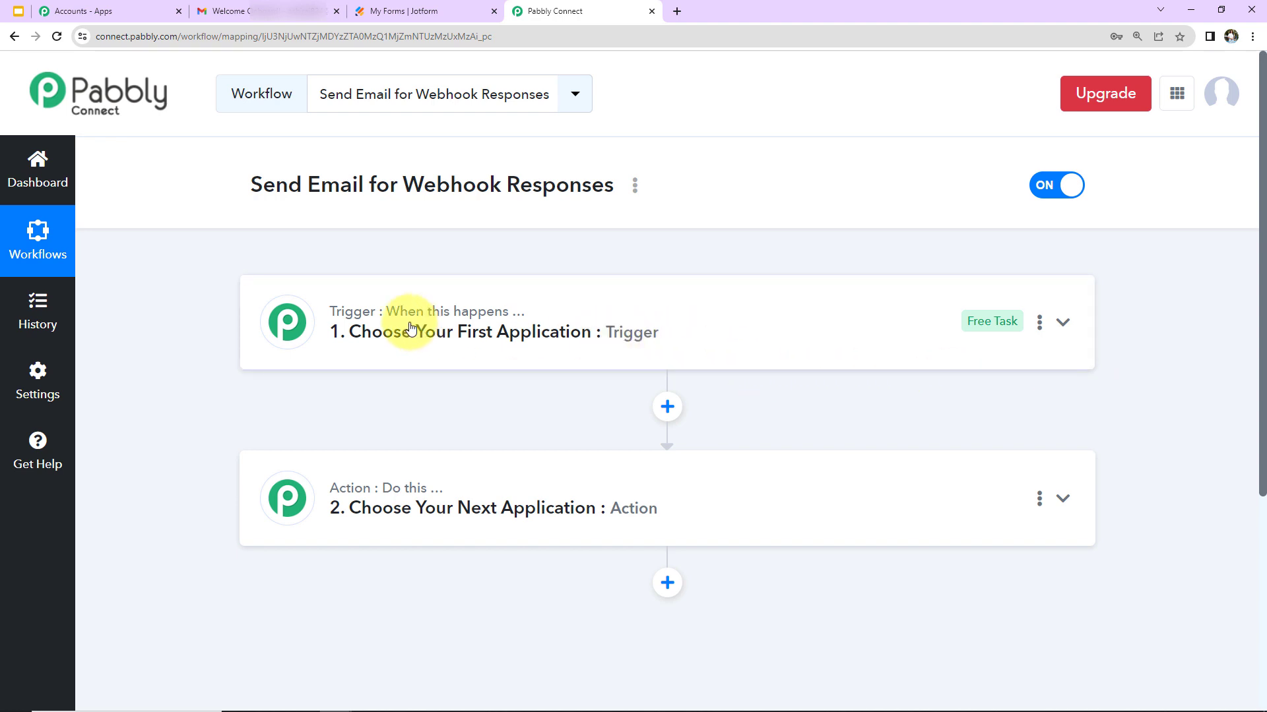
mouse_move(506, 325)
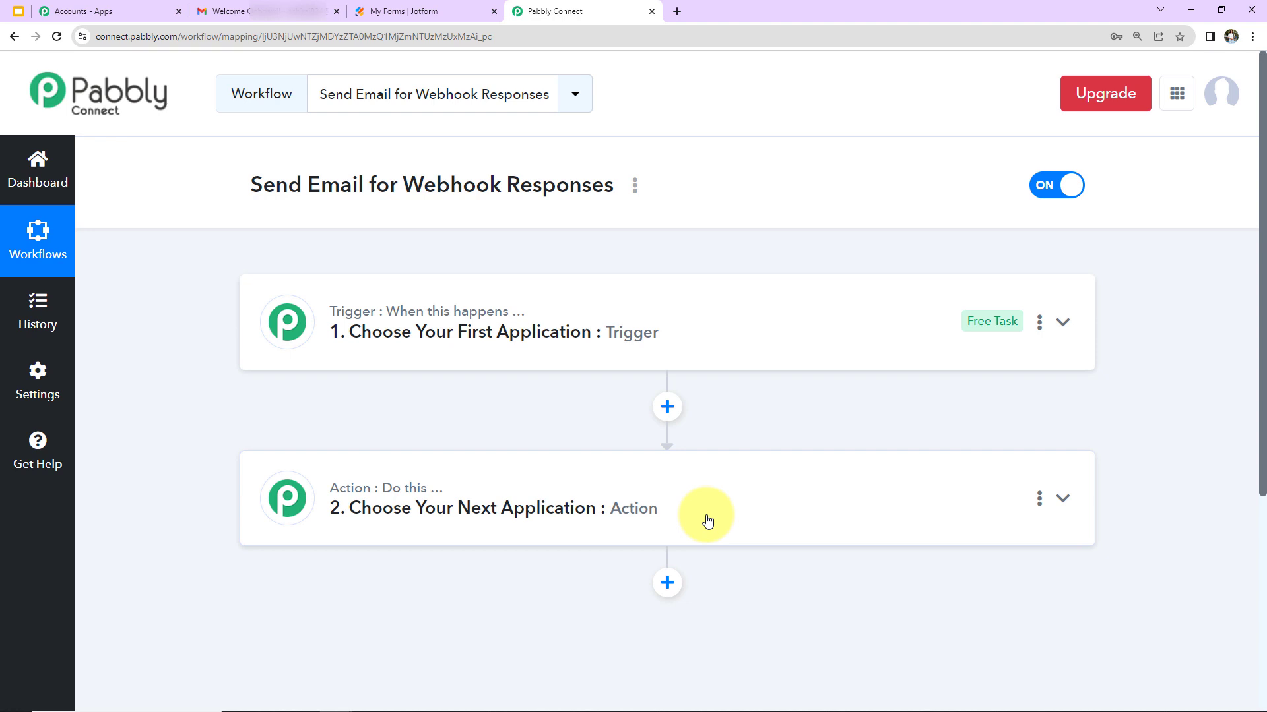
Set Webhook by Pabbly as the trigger app and copy its webhook URL
click(693, 345)
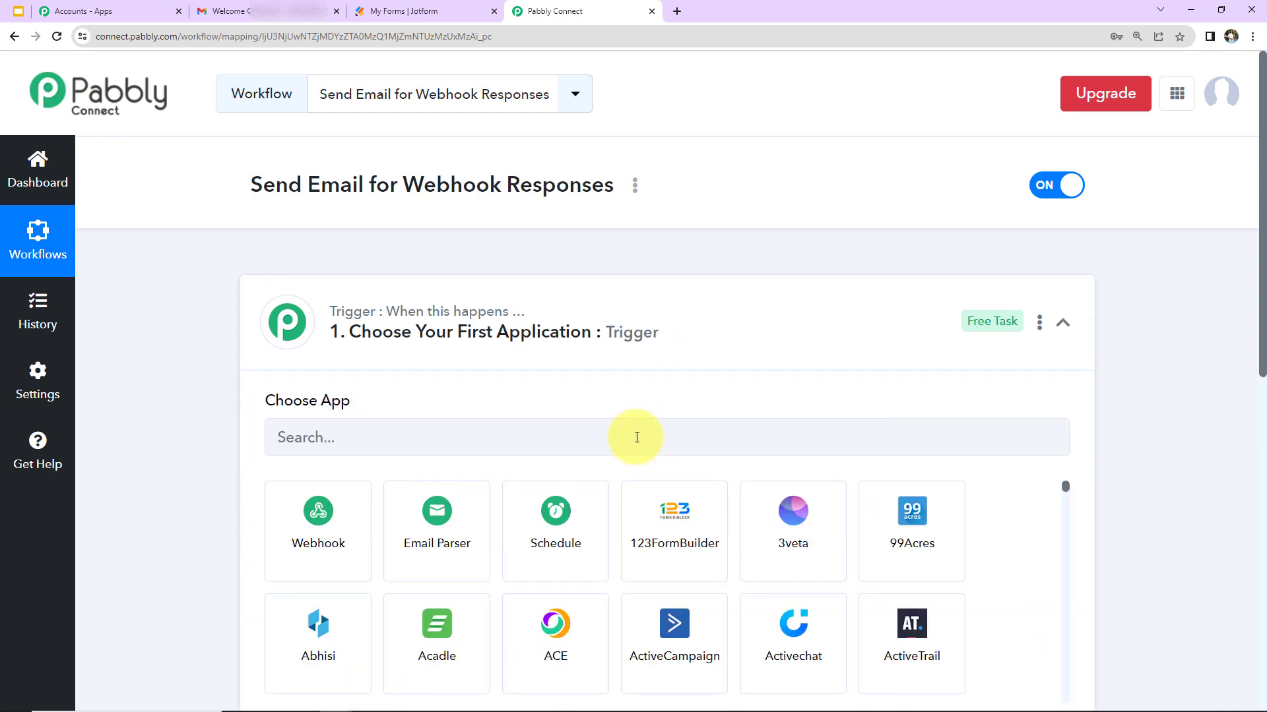
click(637, 437)
text(web)
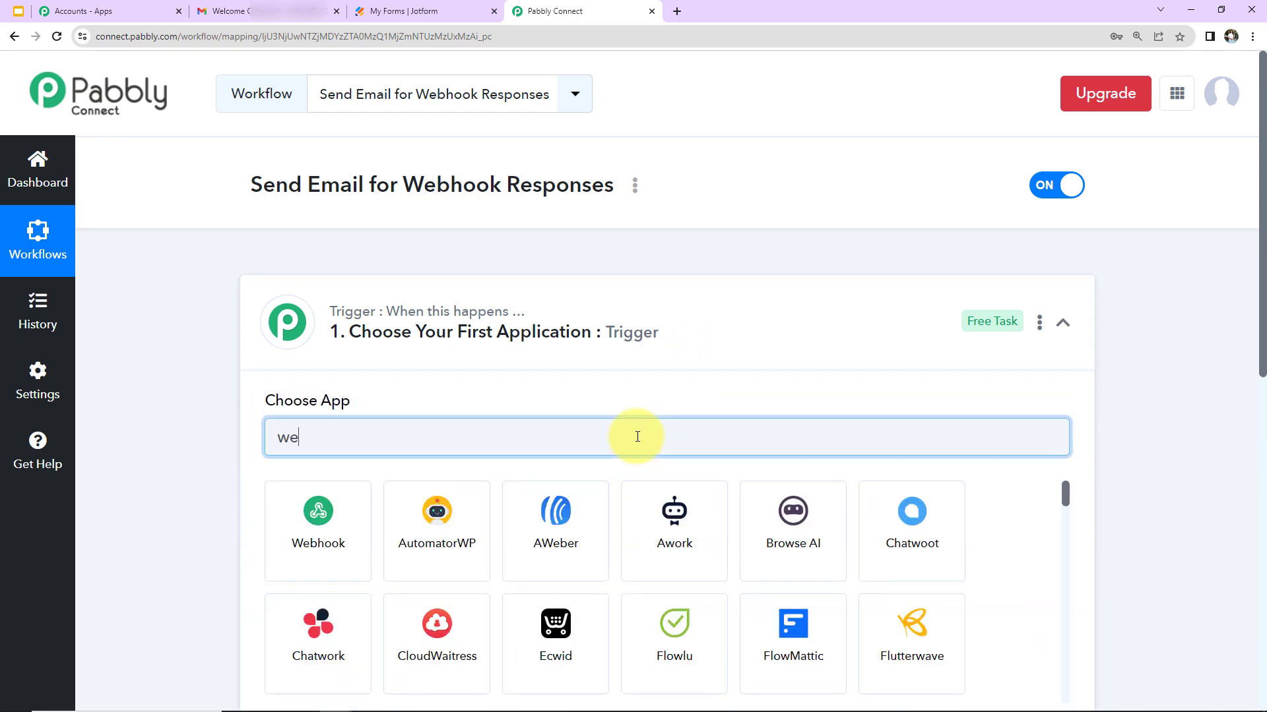
click(272, 550)
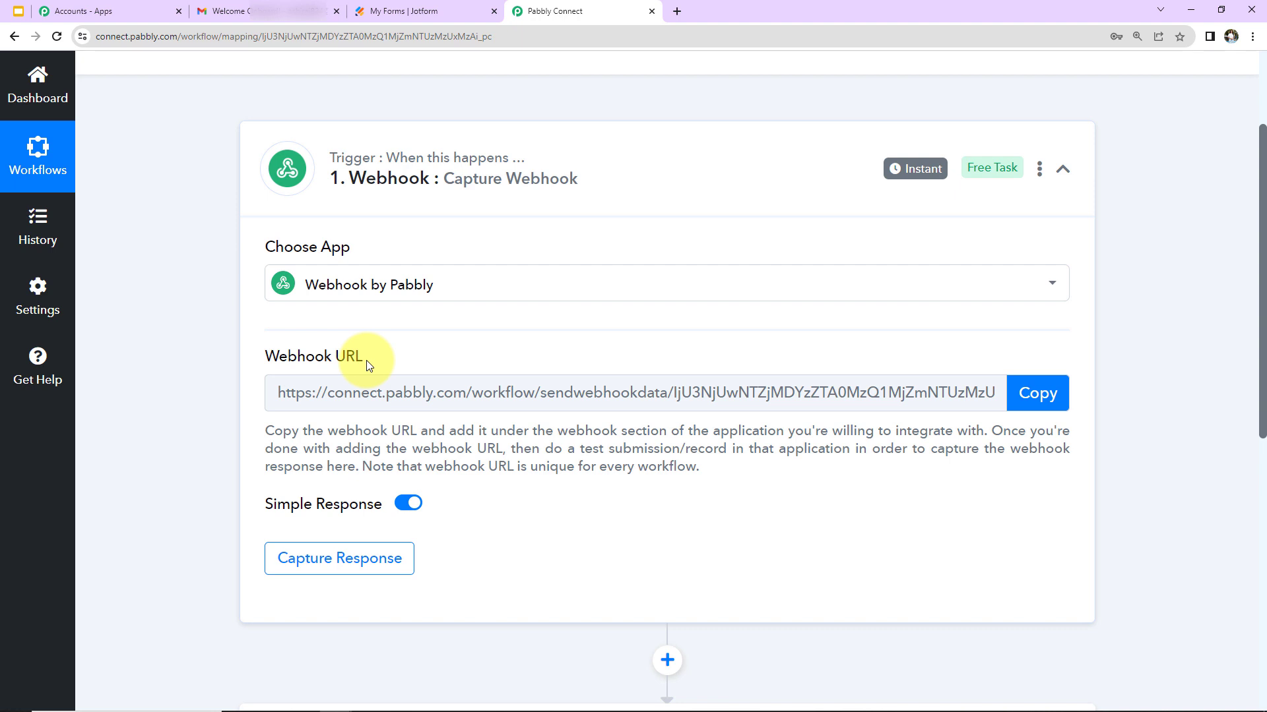
mouse_move(287, 358)
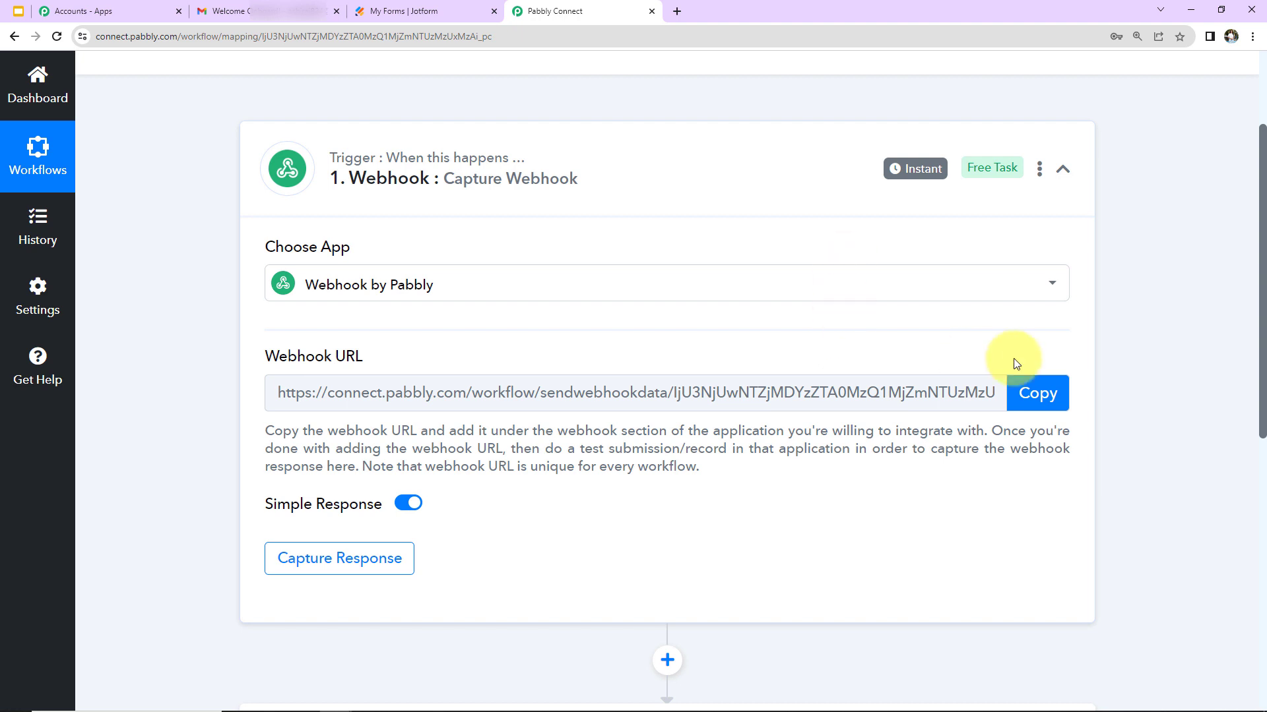
click(1032, 404)
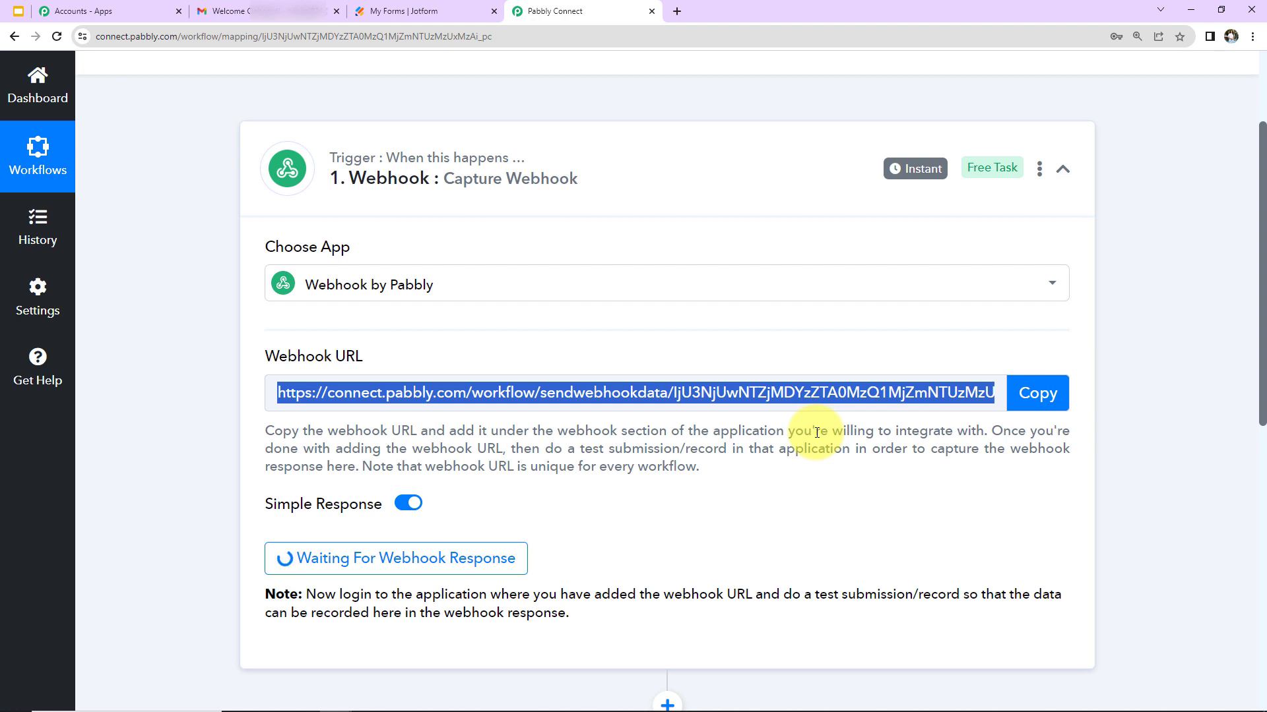
Open the Jotform Contact Form's Settings and show its Integrations
click(425, 9)
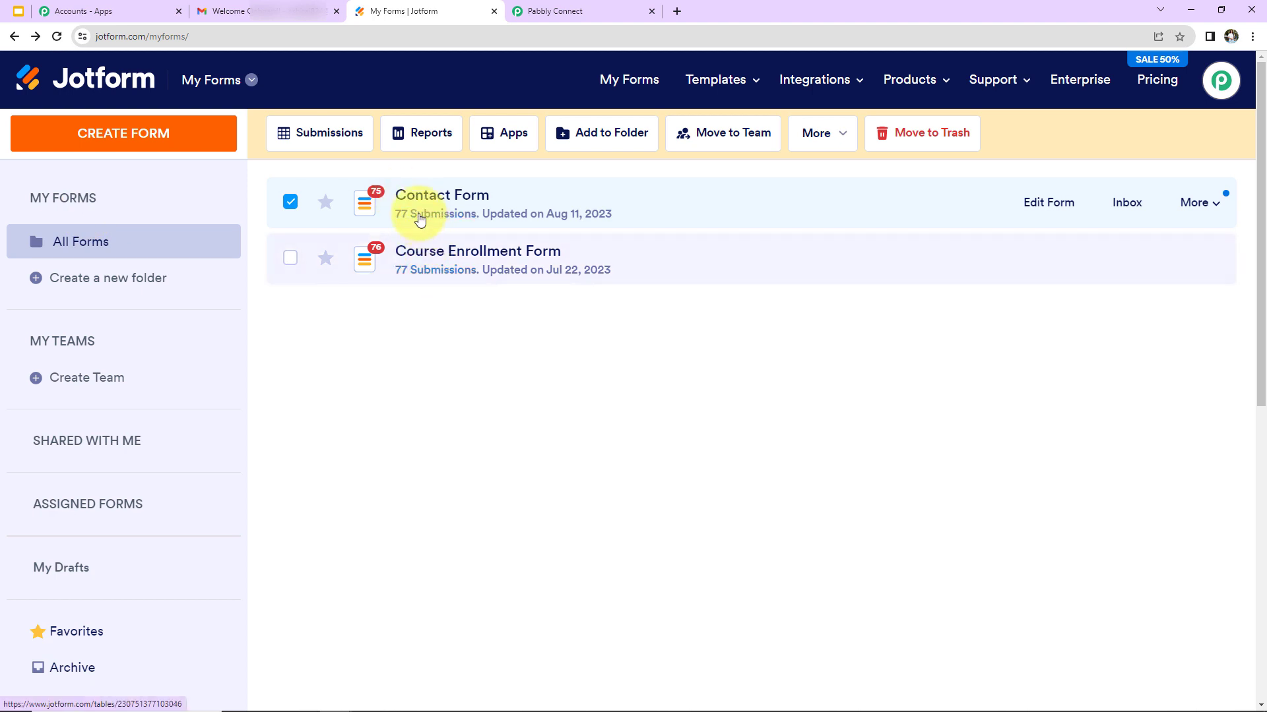
click(463, 198)
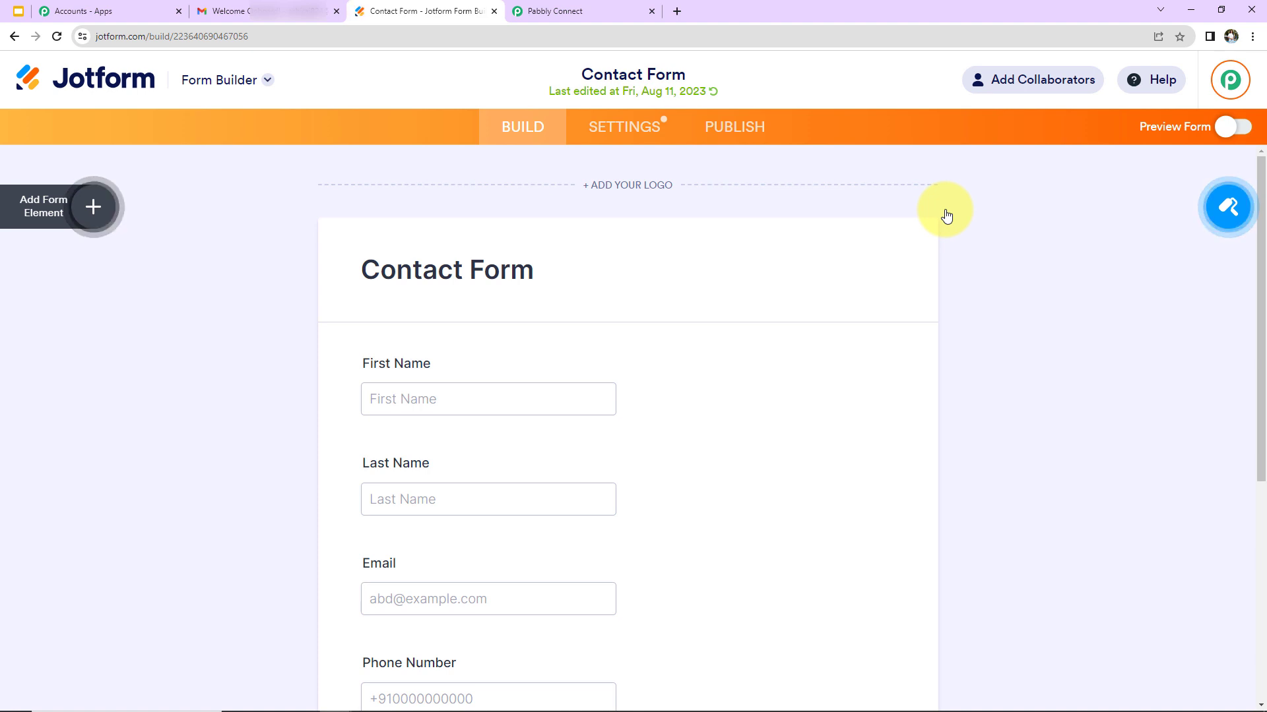
click(634, 129)
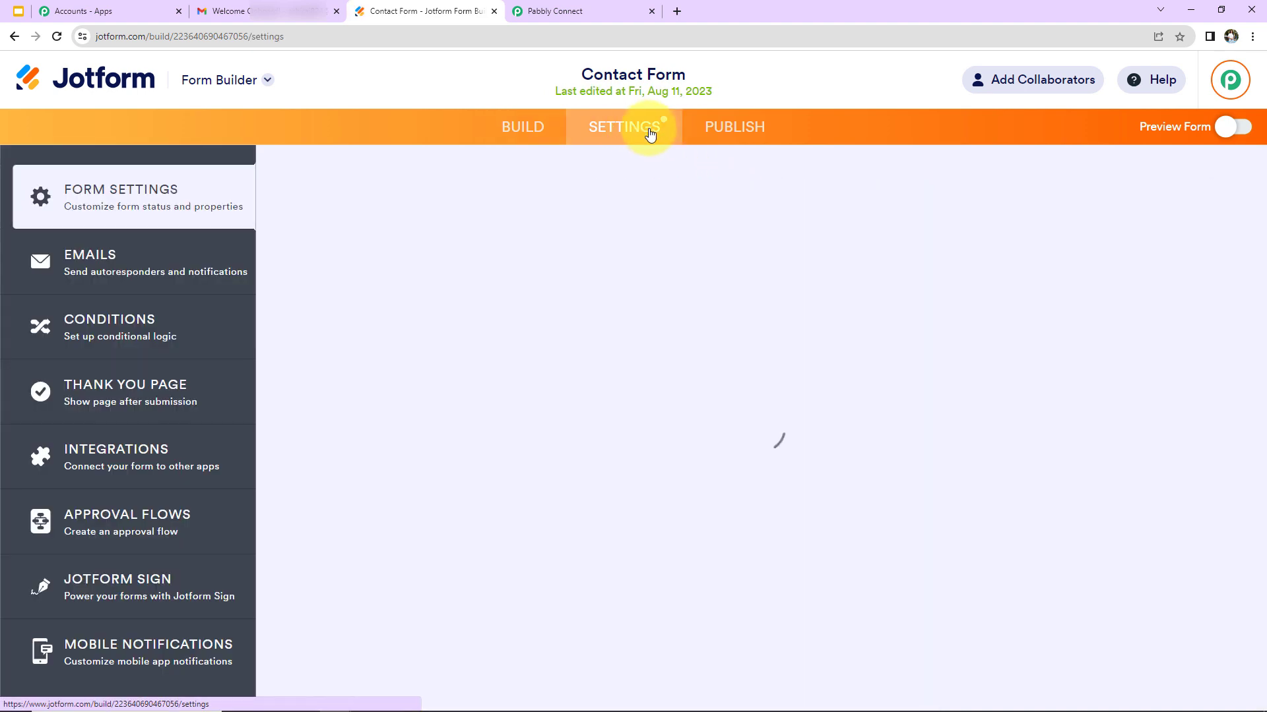
click(96, 456)
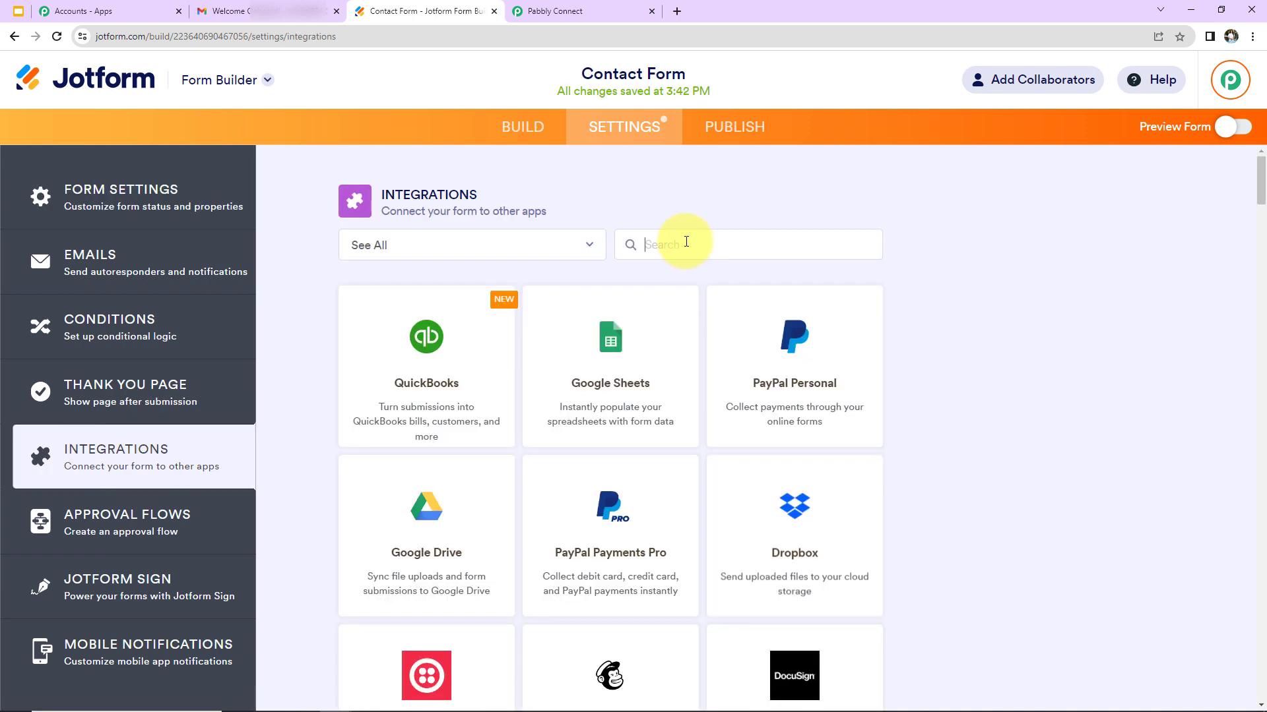
Add a WebHooks integration using the pasted Pabbly webhook URL and finish setup
click(686, 244)
text(web)
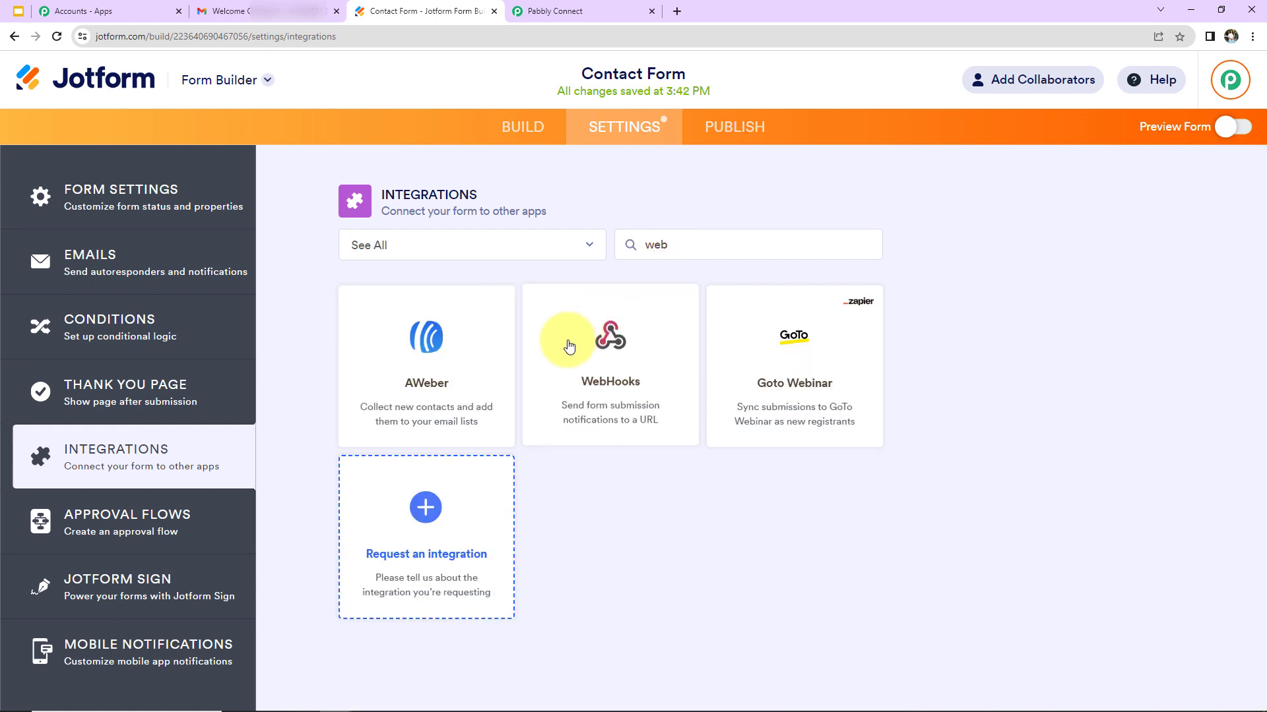
click(566, 336)
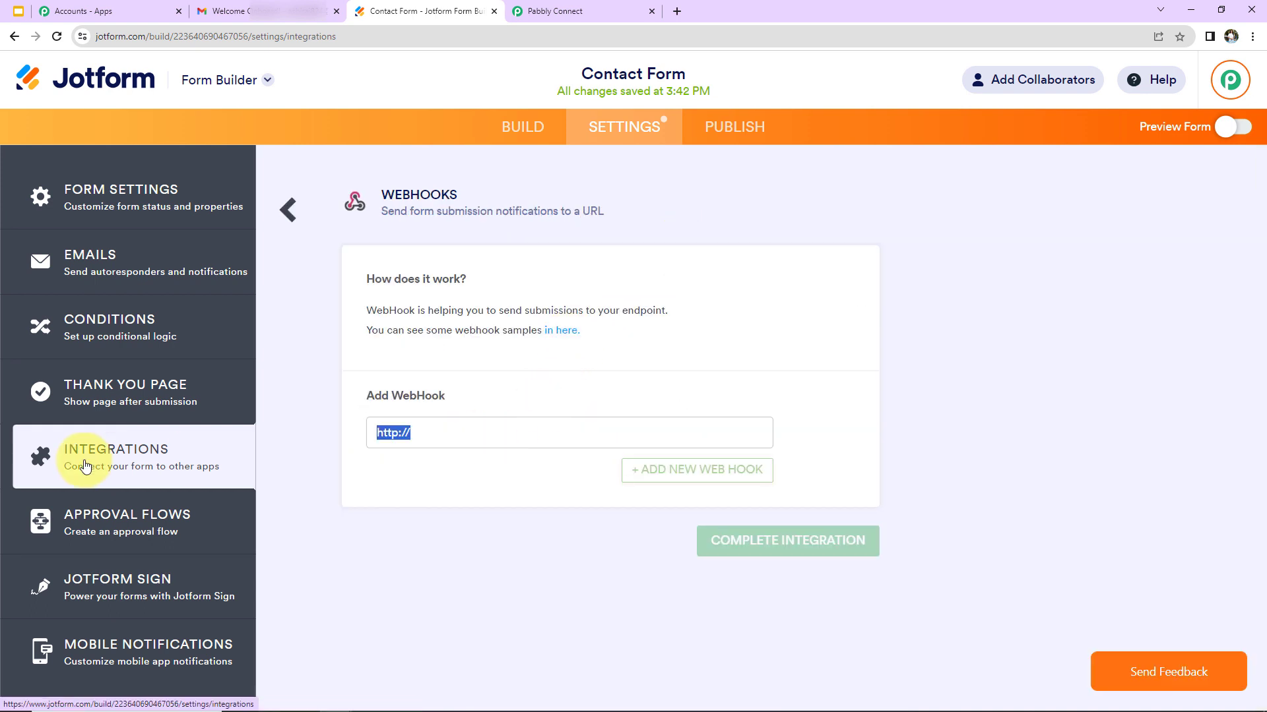
key(BackSpace)
key(ctrl+v)
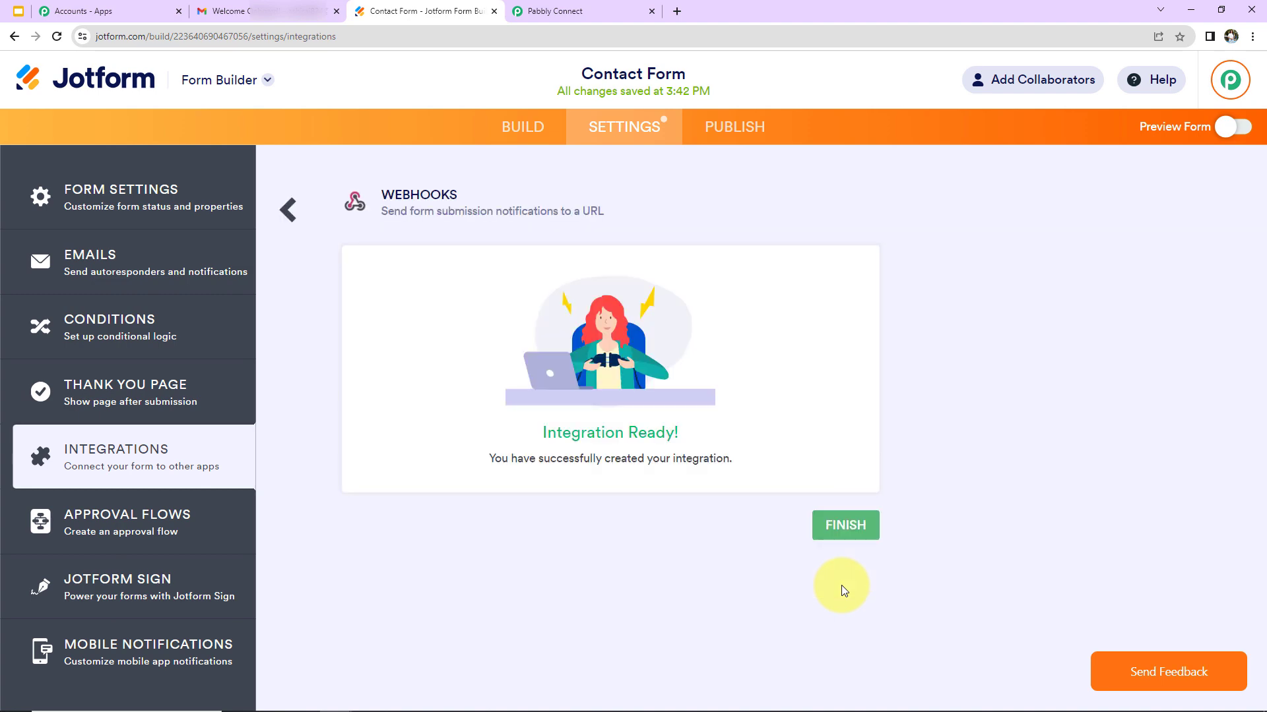
click(853, 528)
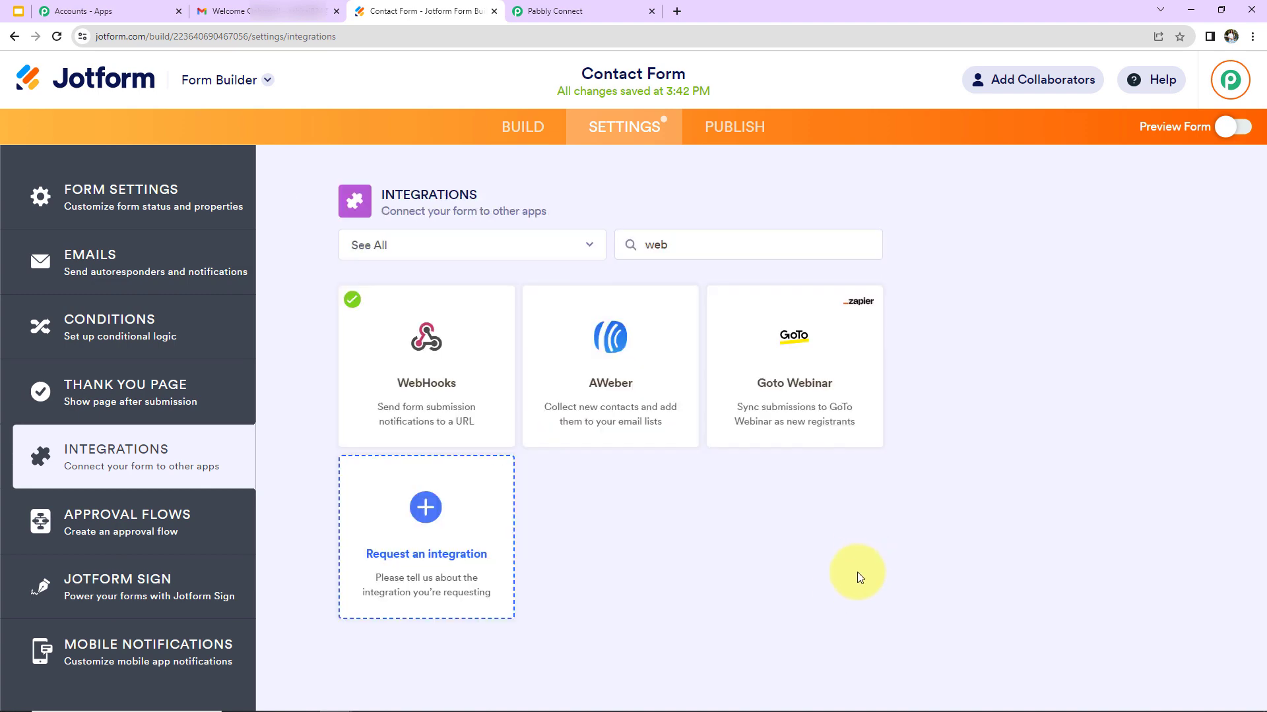
Switch back to the Pabbly Connect workflow and scroll to the waiting webhook trigger
click(591, 12)
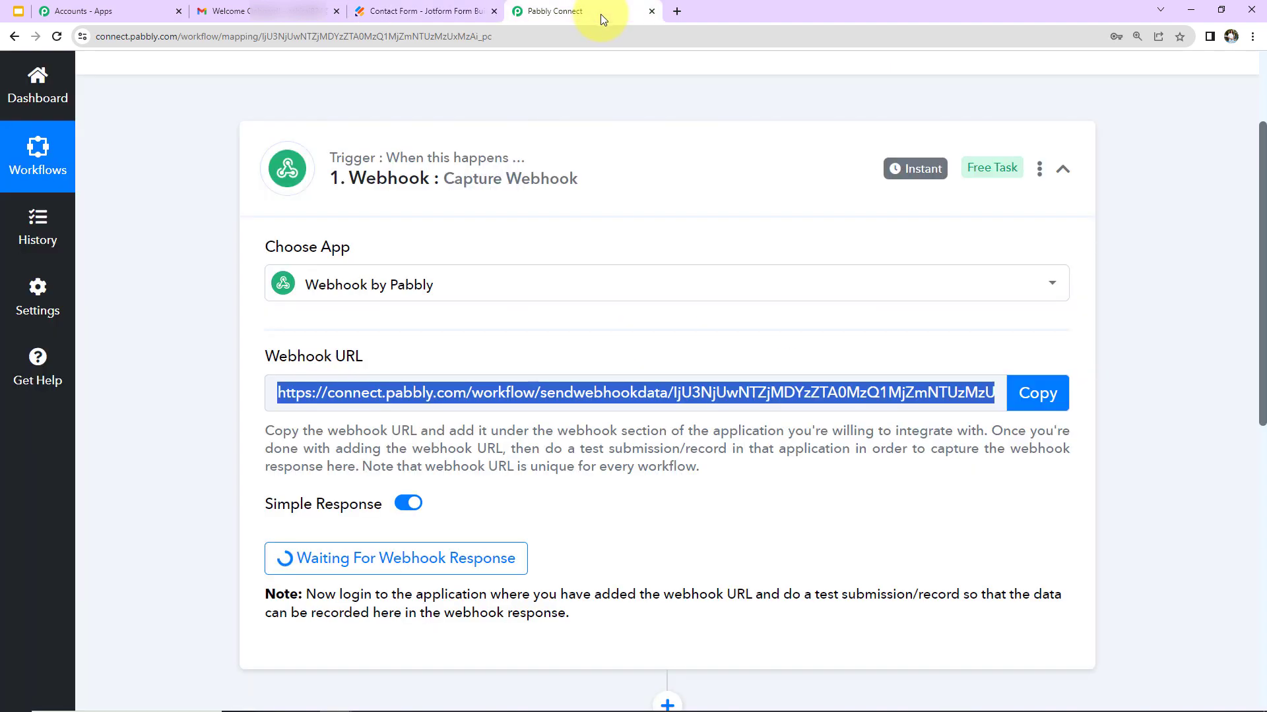
scroll(632, 372, down, 2)
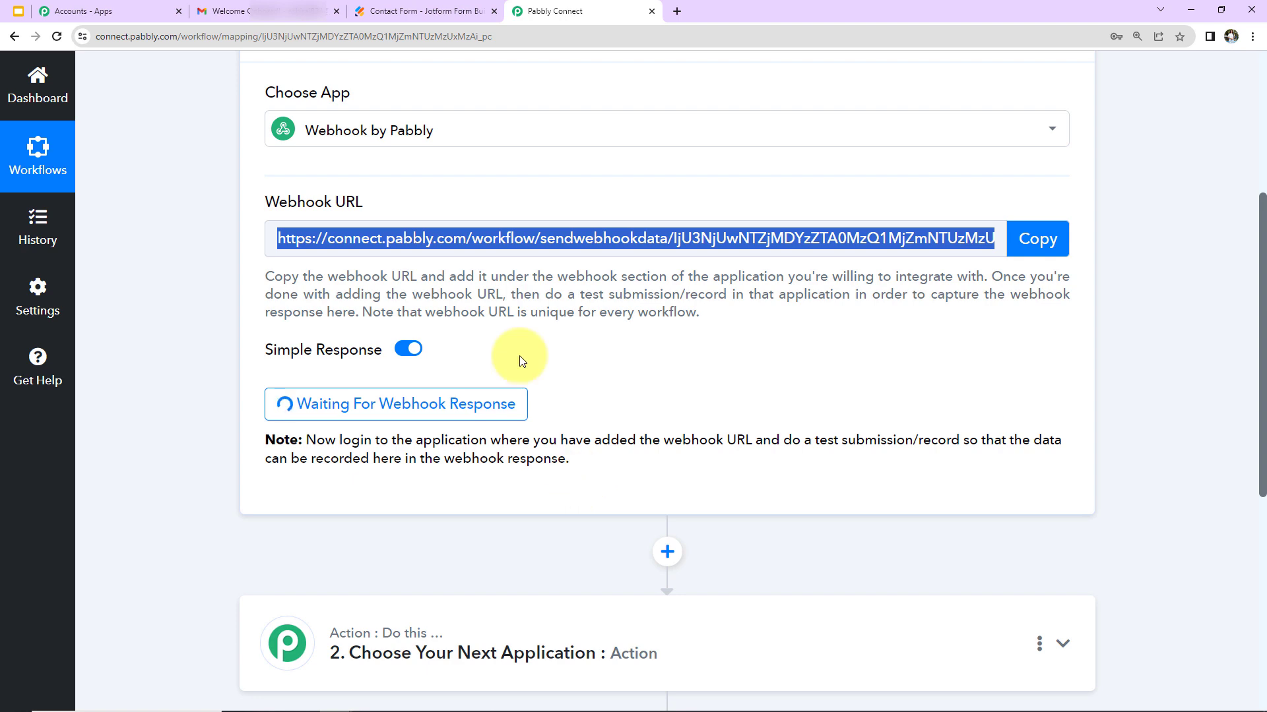
Open the Contact Form's publishing options to reach the live form
click(433, 11)
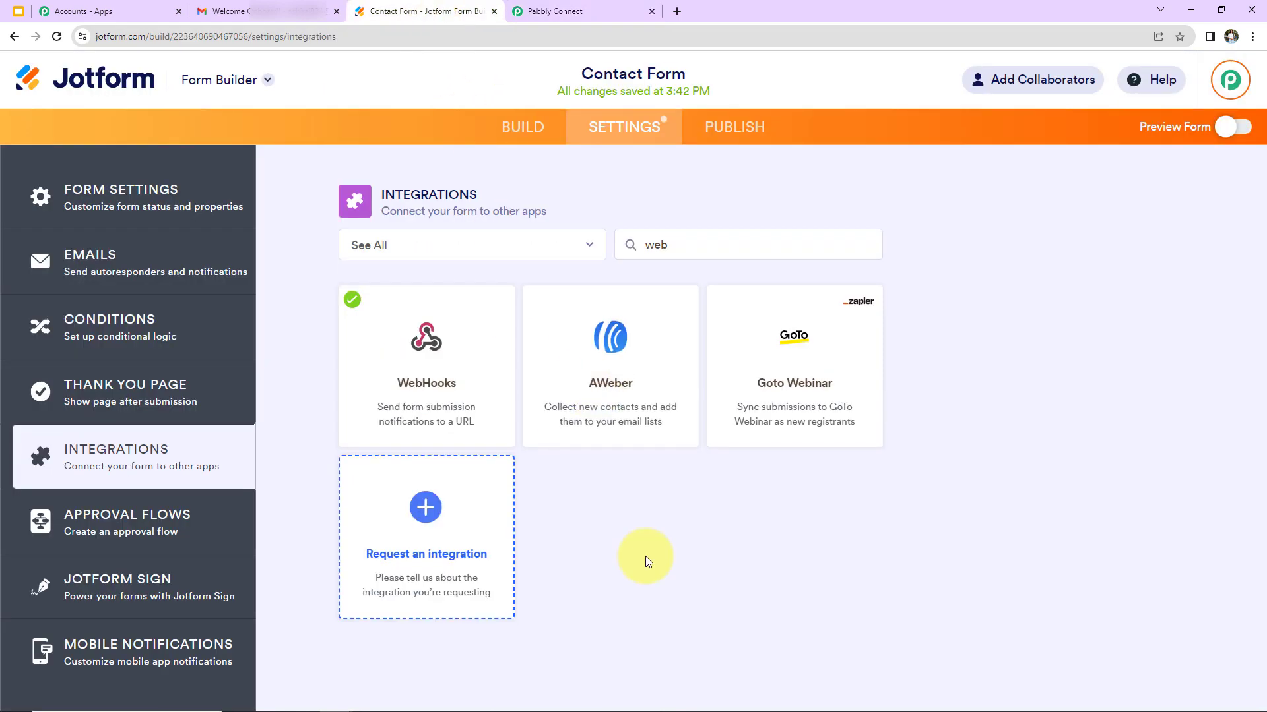
click(719, 128)
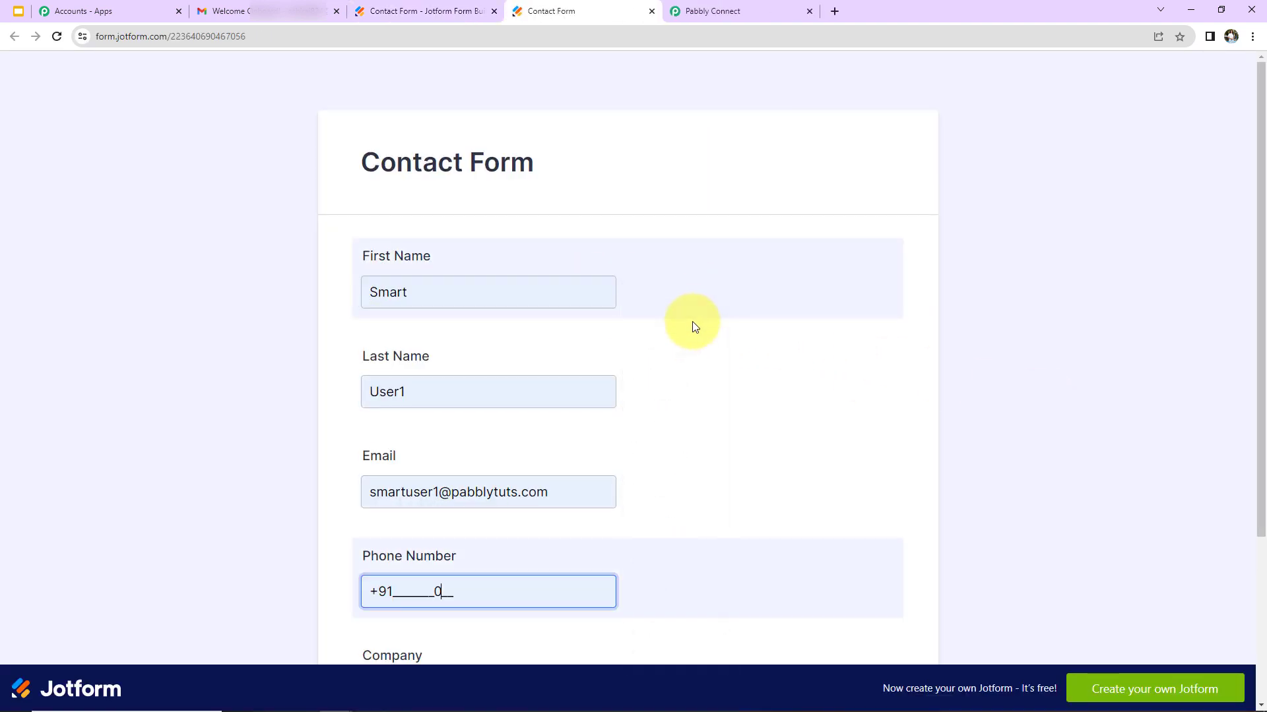
scroll(683, 380, down, 2)
Replace the phone field with a test number, set Company to Pabbly Connect, and submit
triple_click(421, 445)
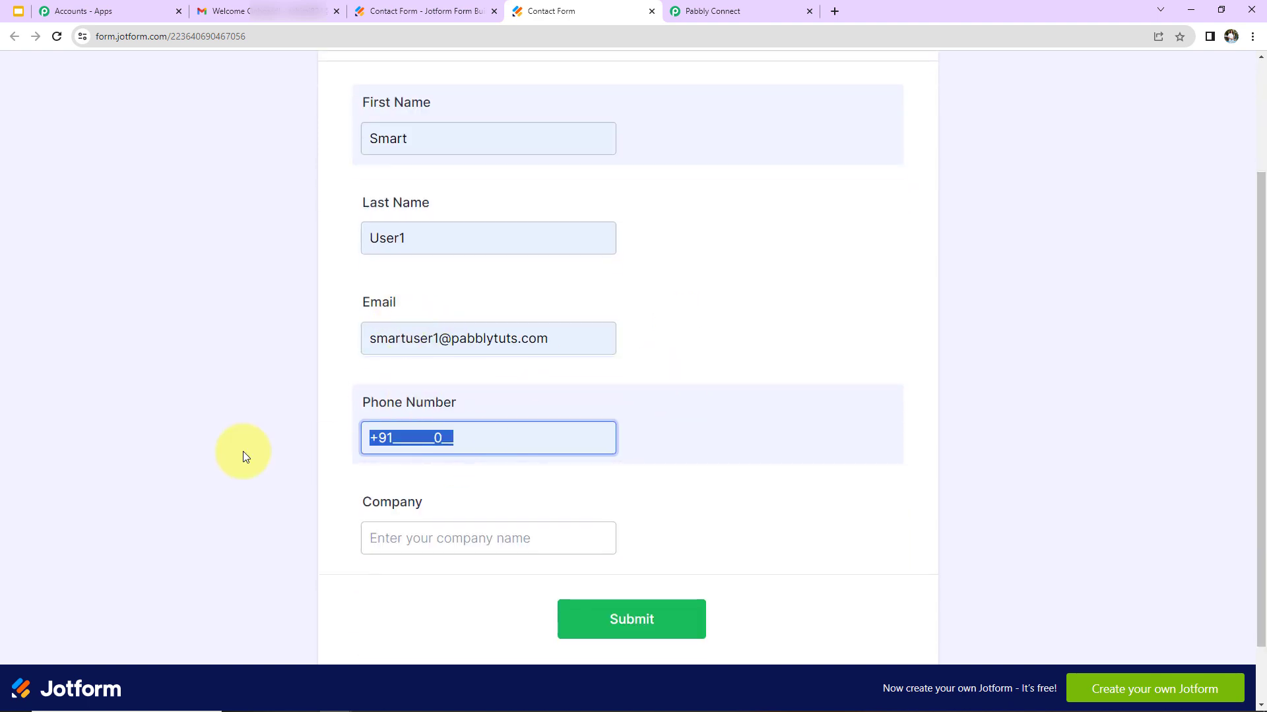
key(BackSpace)
text(9191111111)
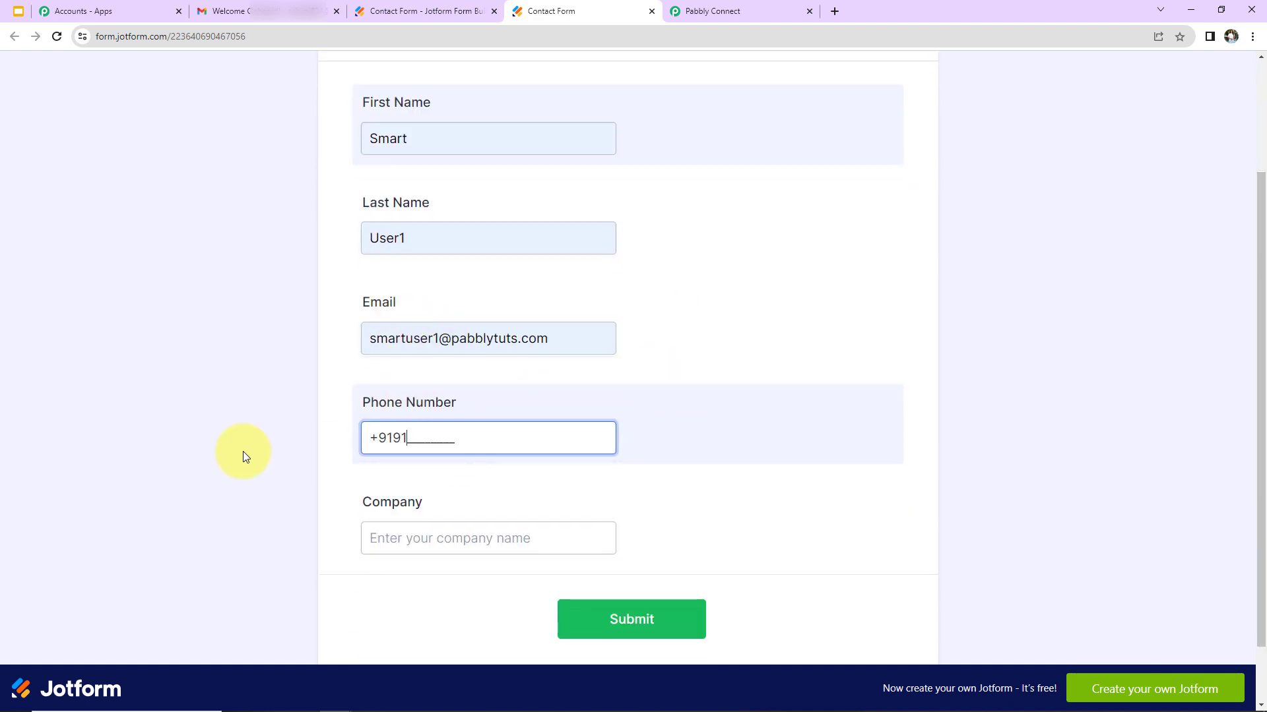
click(373, 526)
click(461, 574)
click(627, 612)
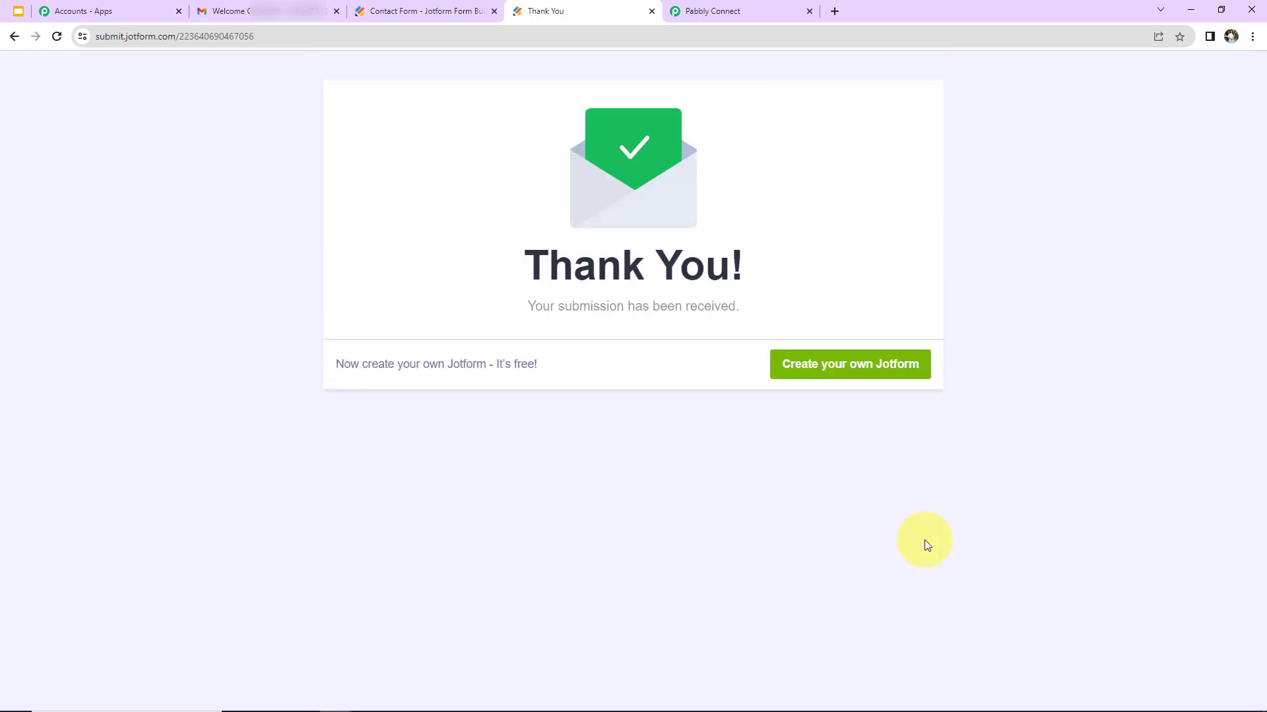
Scroll through the trigger's Response Received fields: name, email, phone and company
click(735, 9)
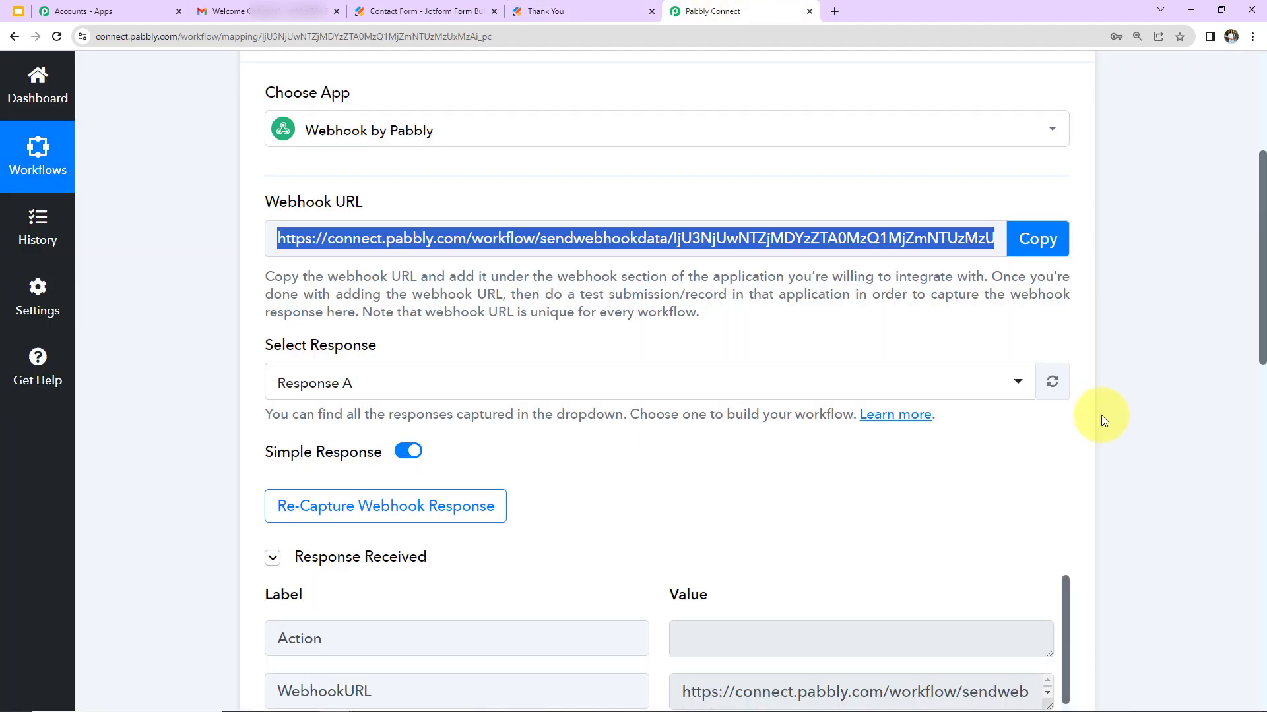
scroll(1144, 420, down, 5)
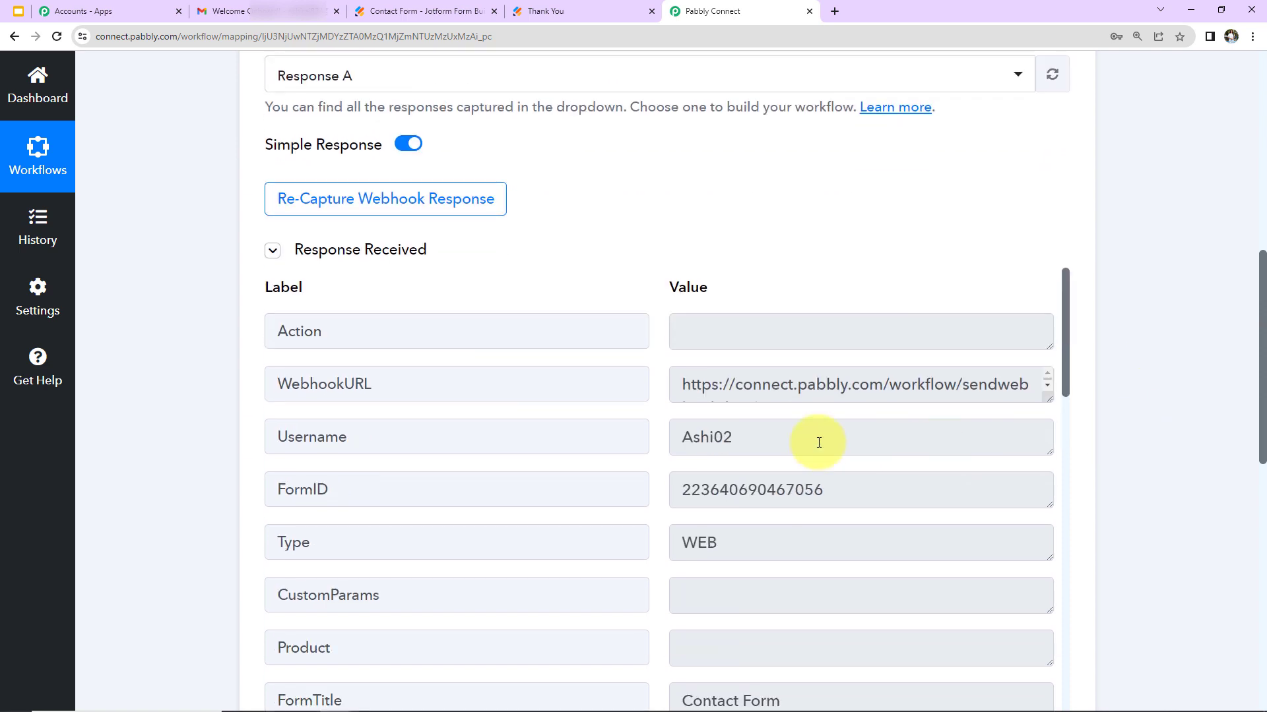
scroll(1108, 393, down, 3)
scroll(995, 388, down, 5)
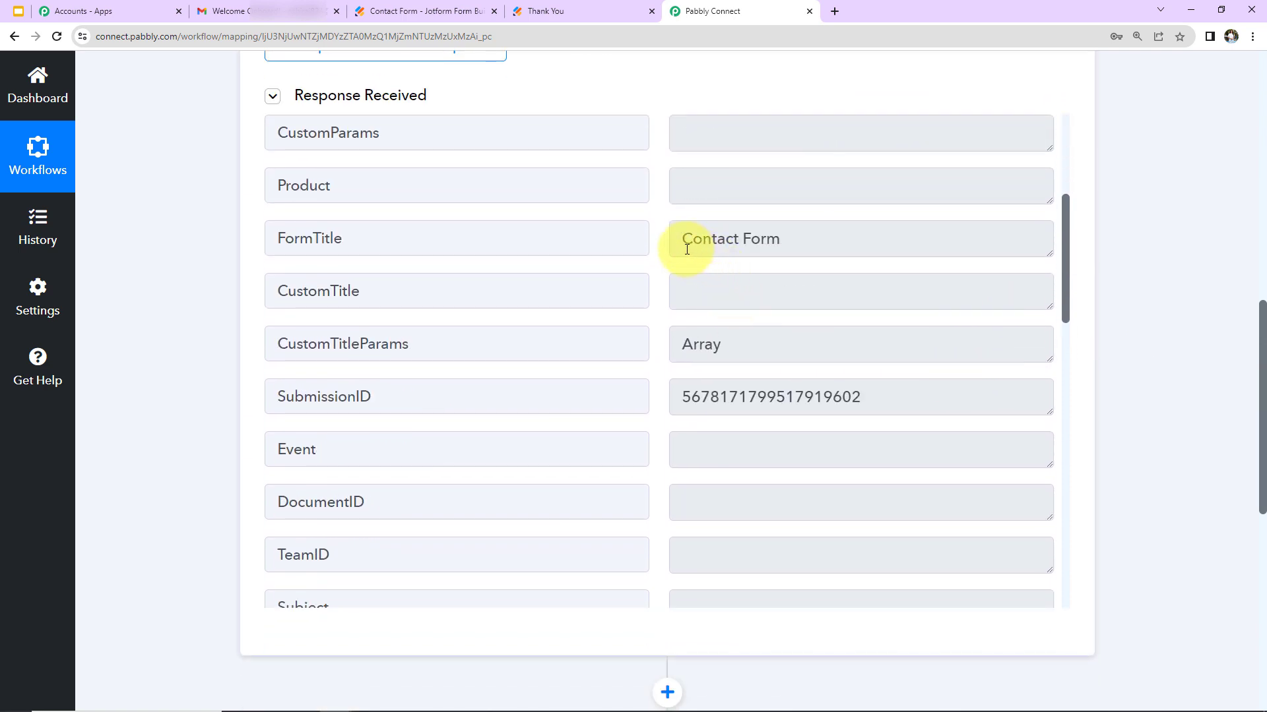
scroll(849, 418, down, 9)
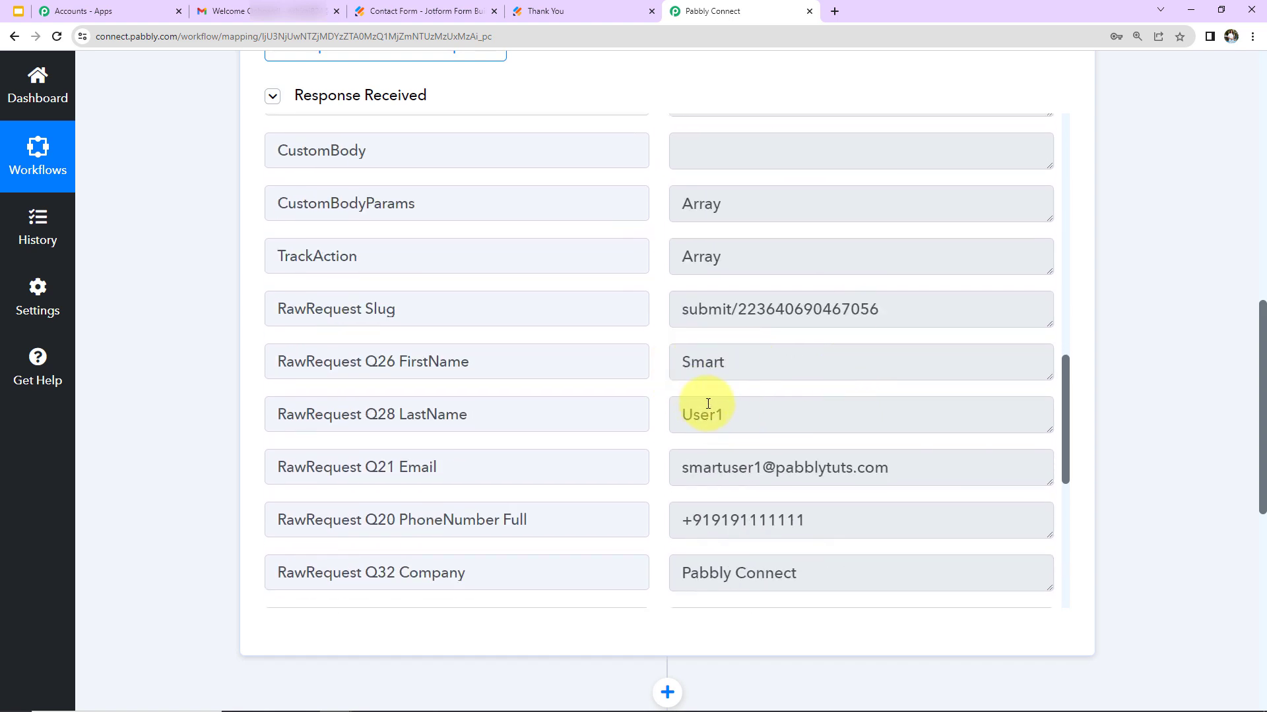
scroll(806, 525, down, 3)
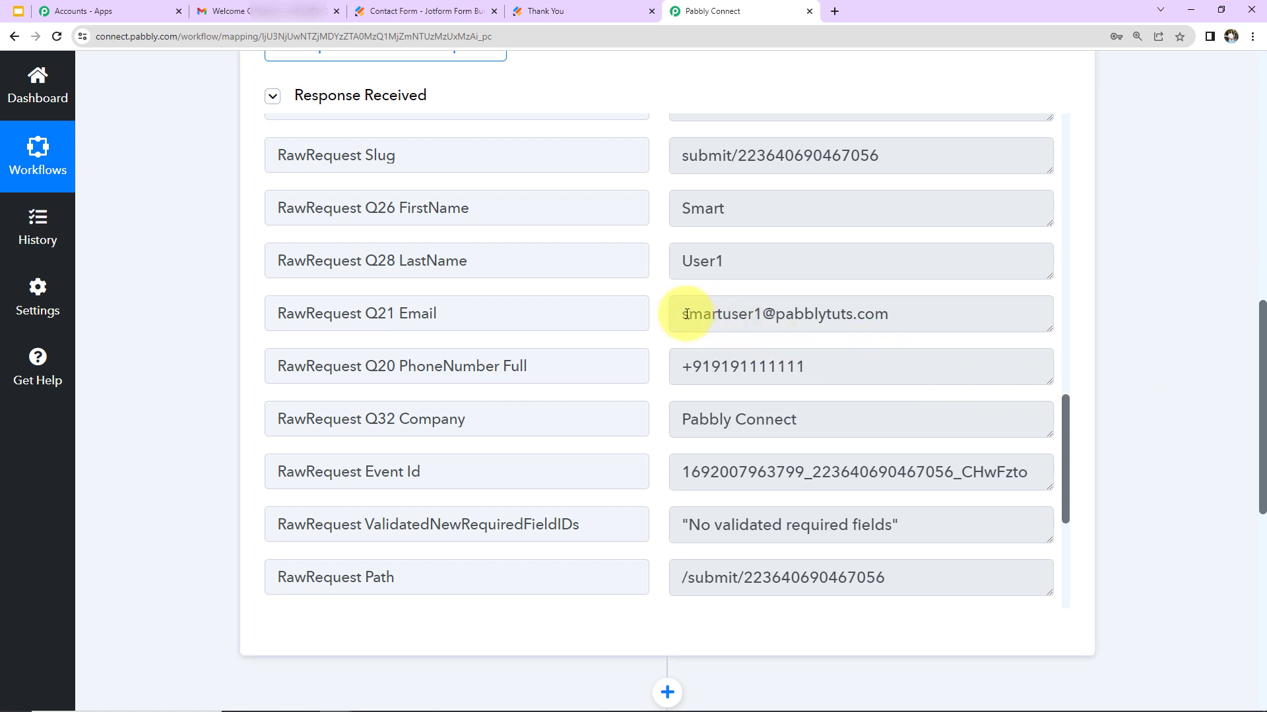
scroll(1241, 366, down, 5)
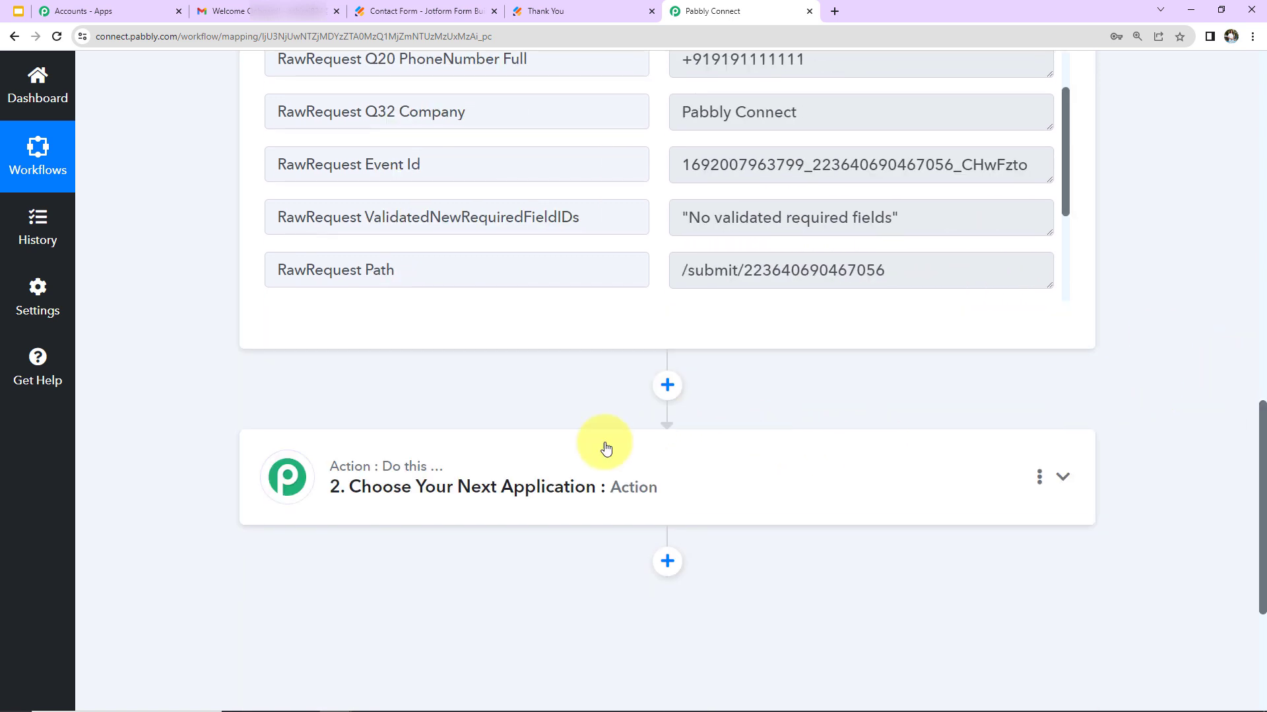
Choose Gmail with the Send Email event for the action step
click(498, 522)
click(473, 581)
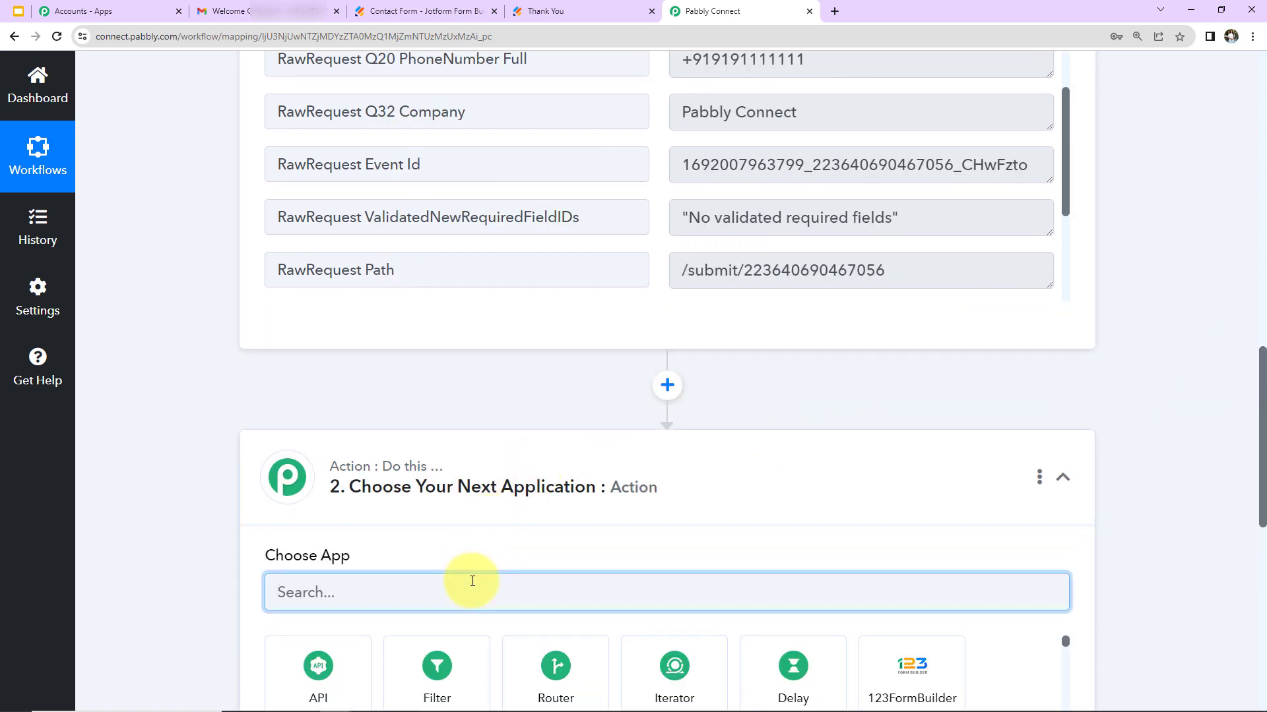
text(gmail)
click(425, 662)
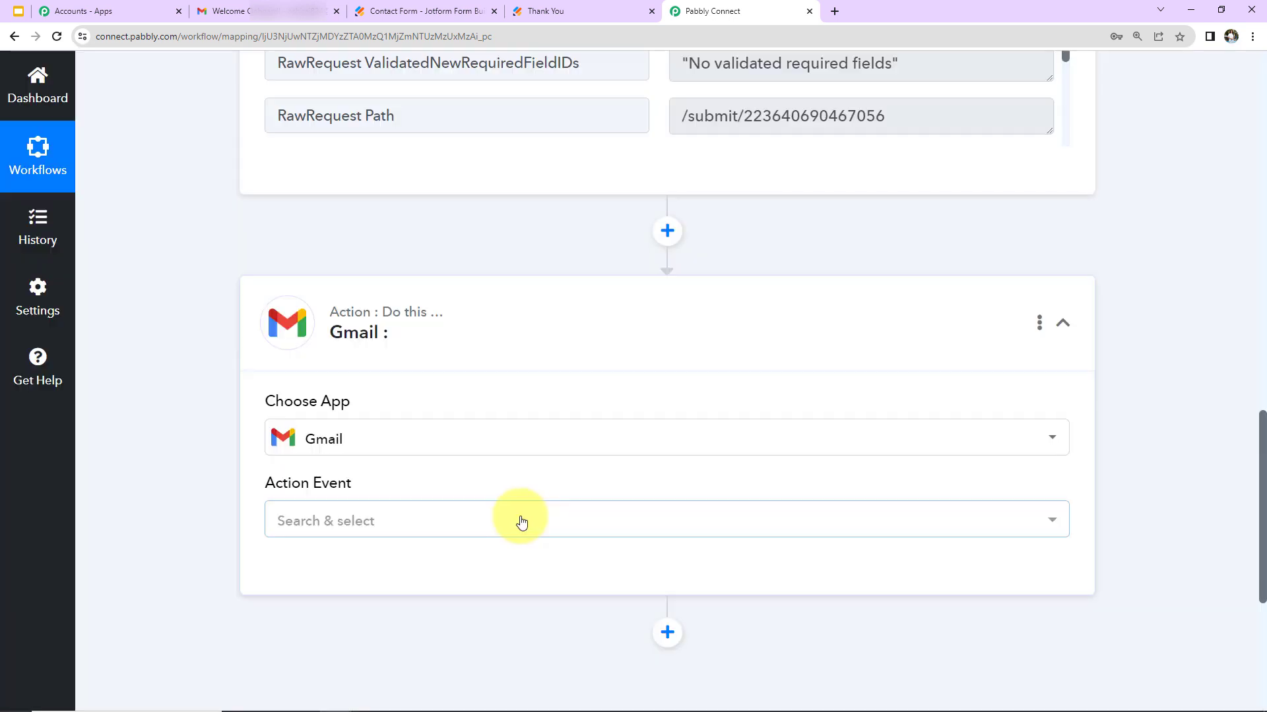
click(429, 521)
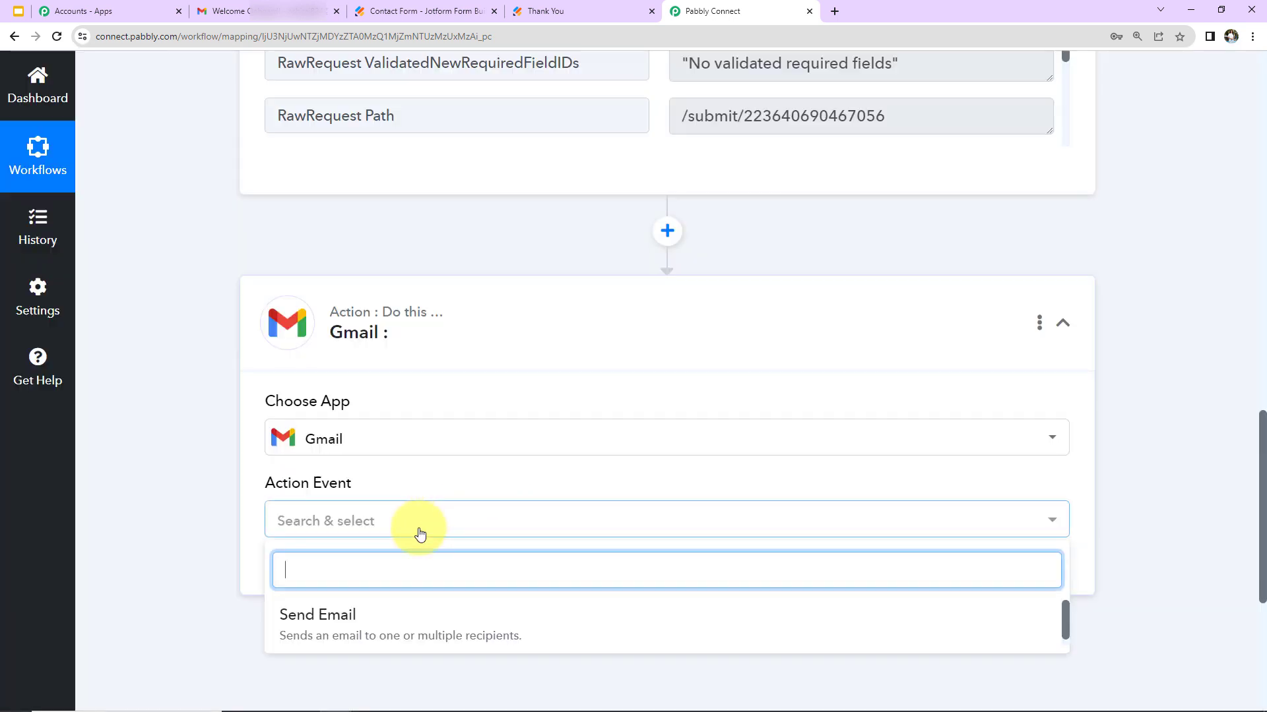
click(353, 611)
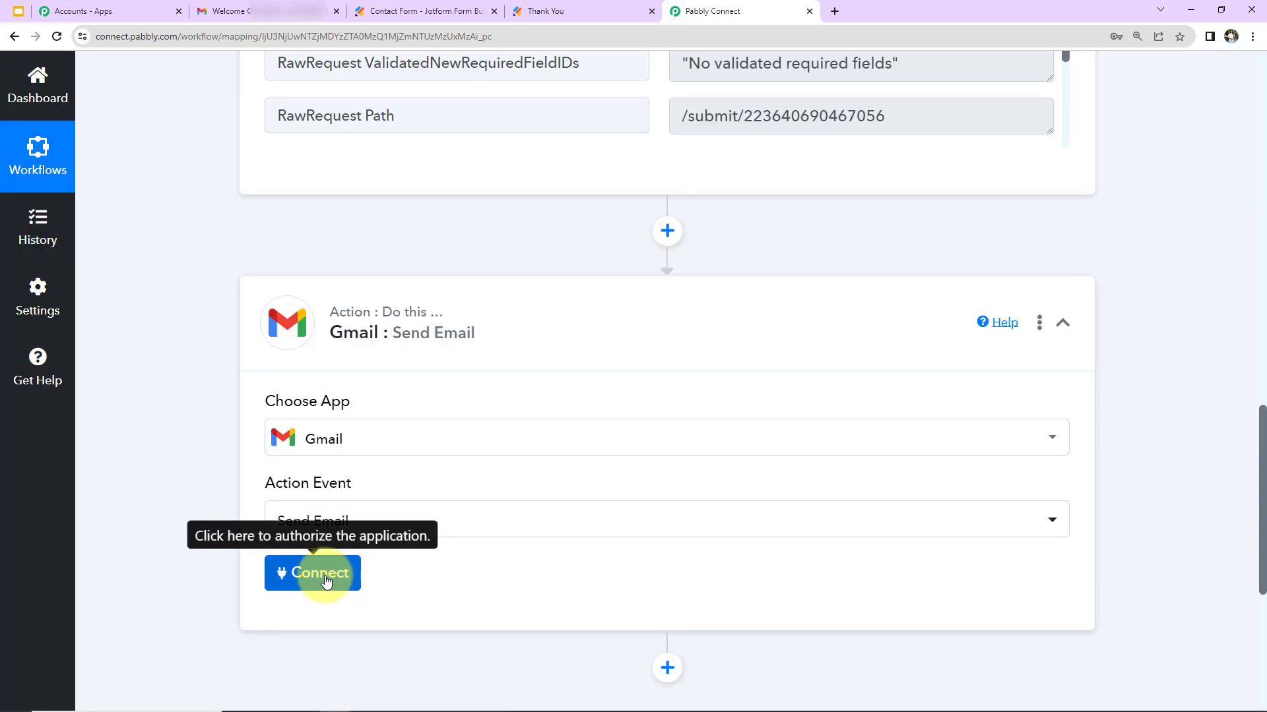
Add a new Gmail connection by signing in with a Google account and allowing access
click(323, 575)
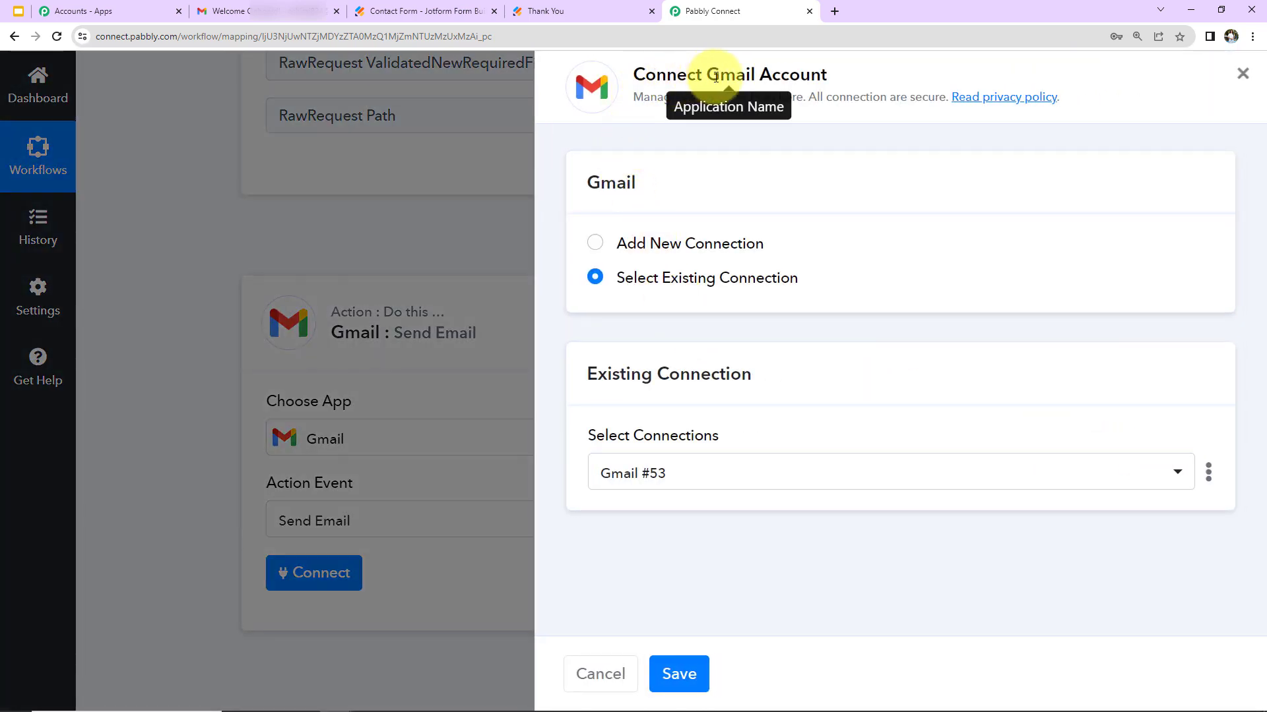
click(595, 243)
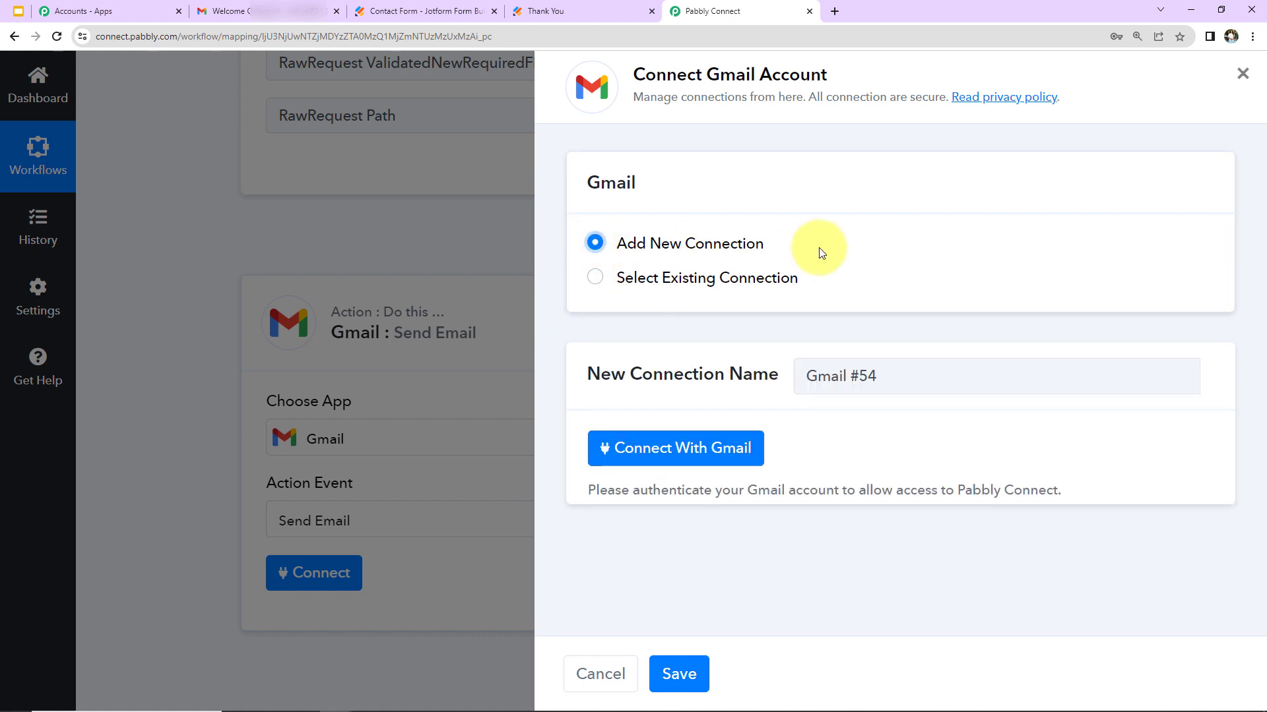
click(662, 454)
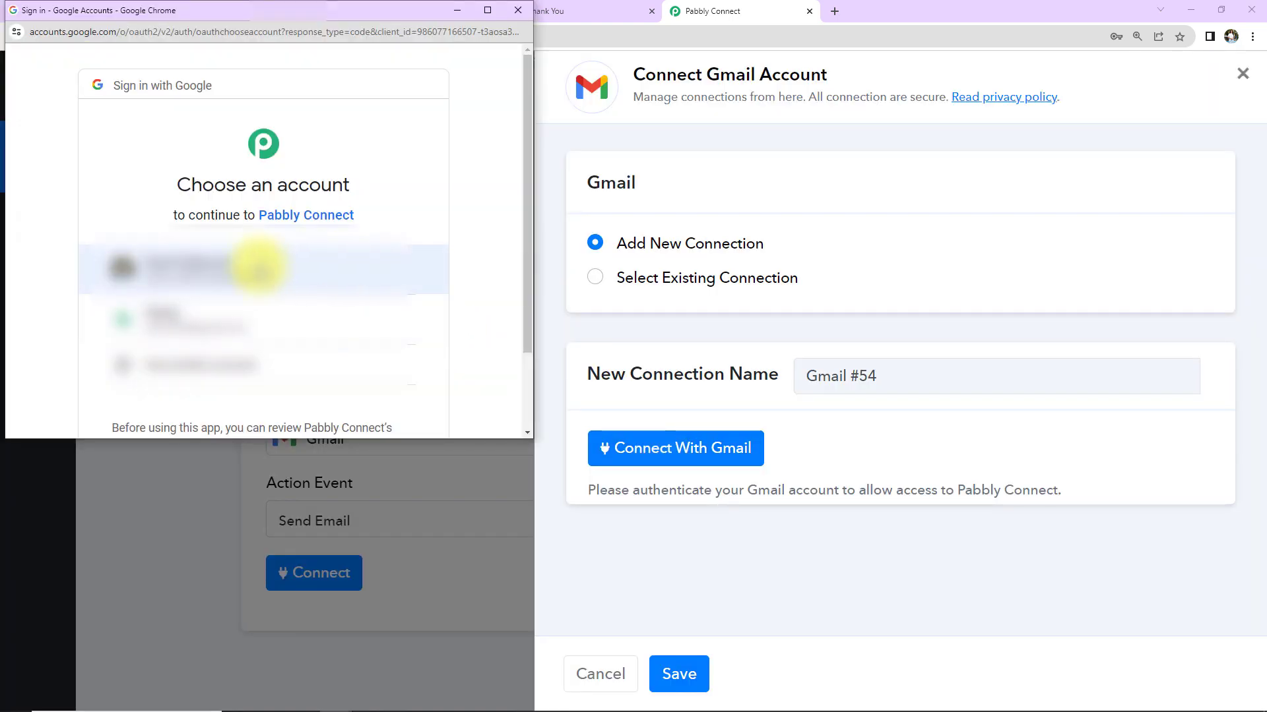
click(255, 263)
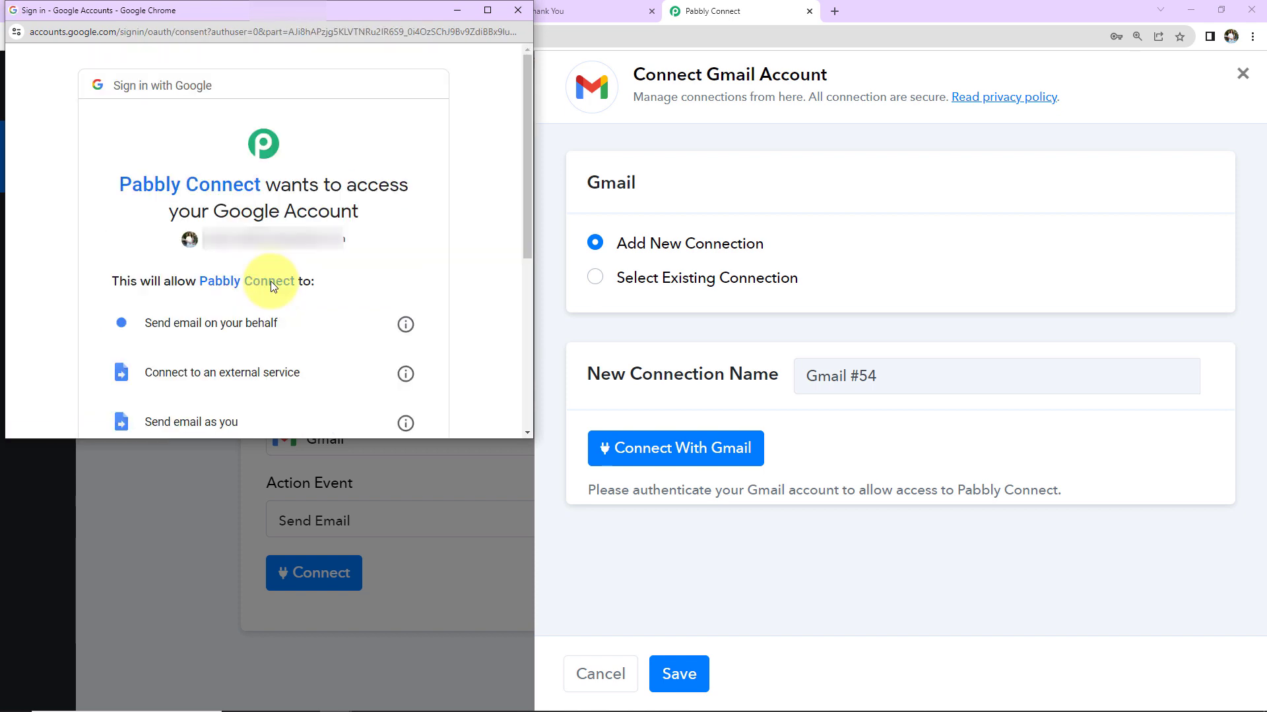
scroll(347, 333, down, 5)
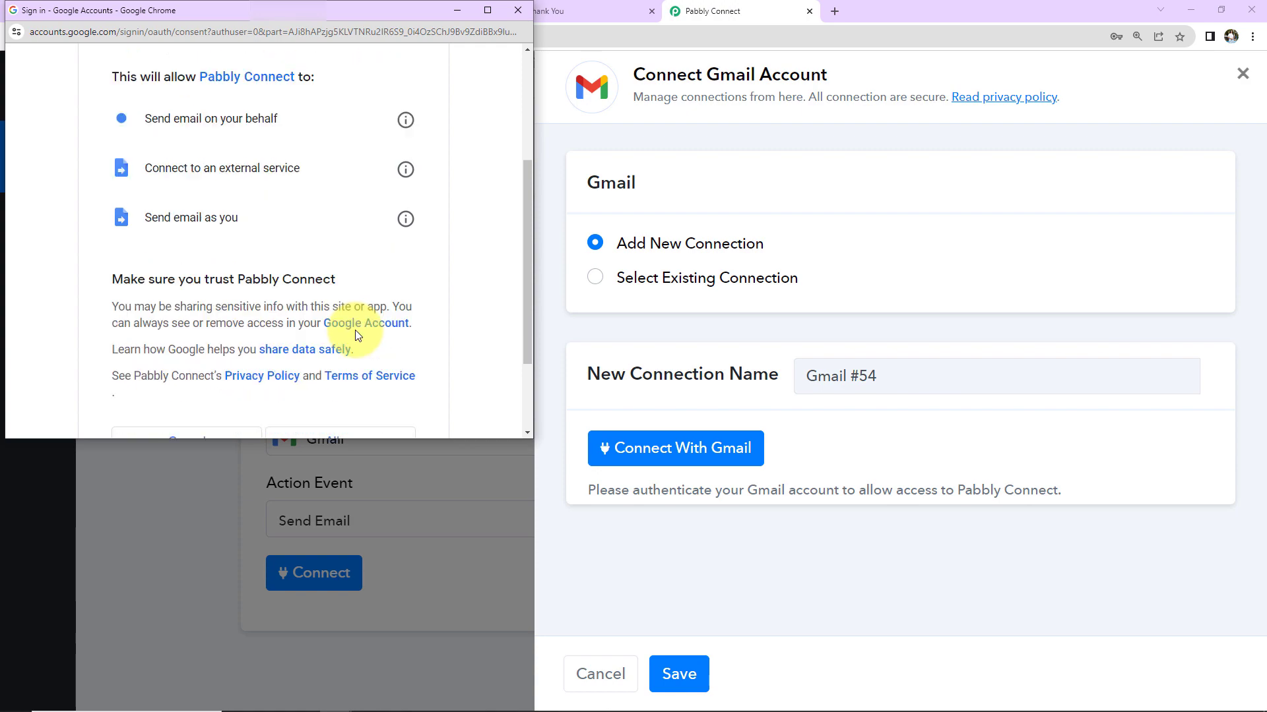
click(347, 333)
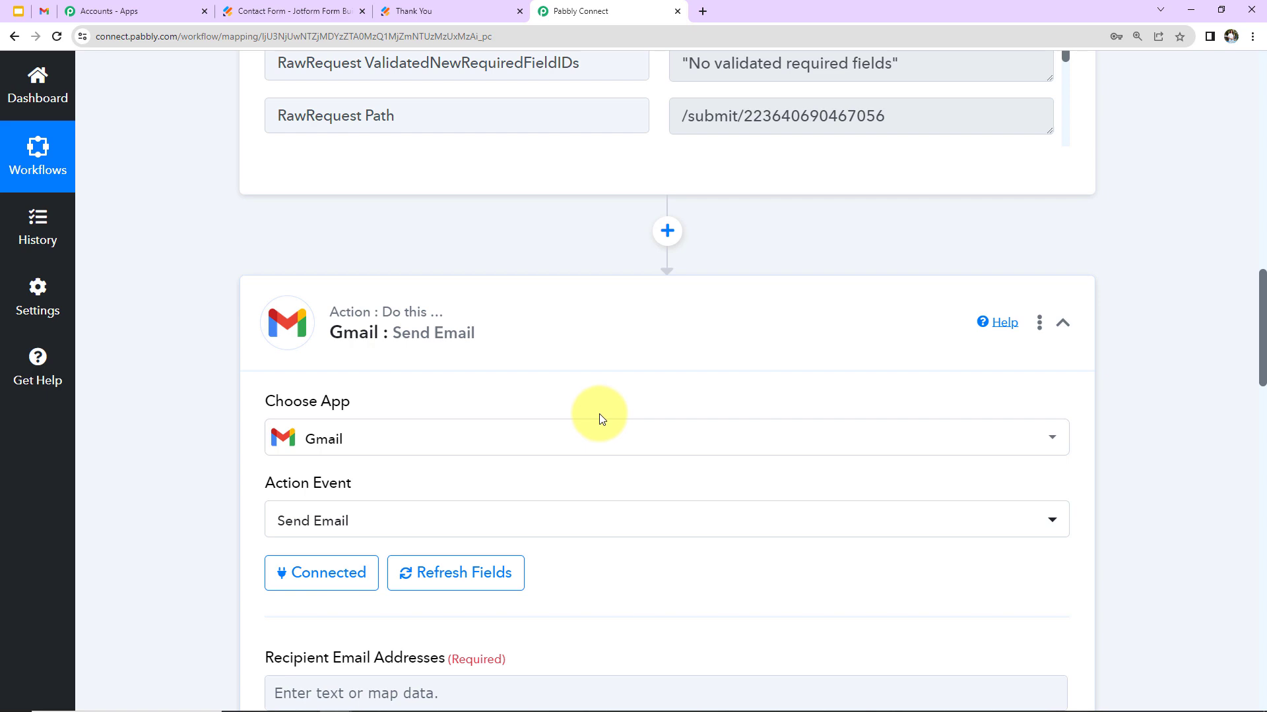
Map Recipient Email Addresses to the Capture Webhook's RawRequest Q21 Email field
scroll(599, 414, down, 7)
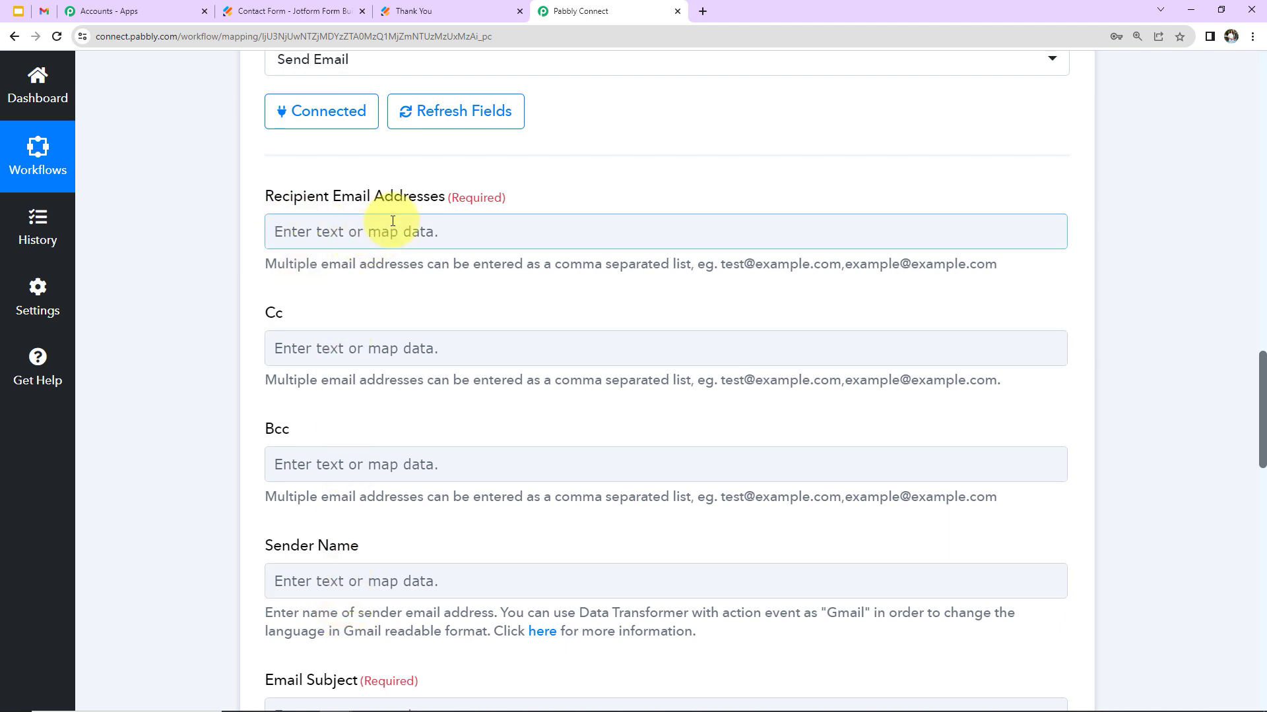
scroll(670, 306, up, 9)
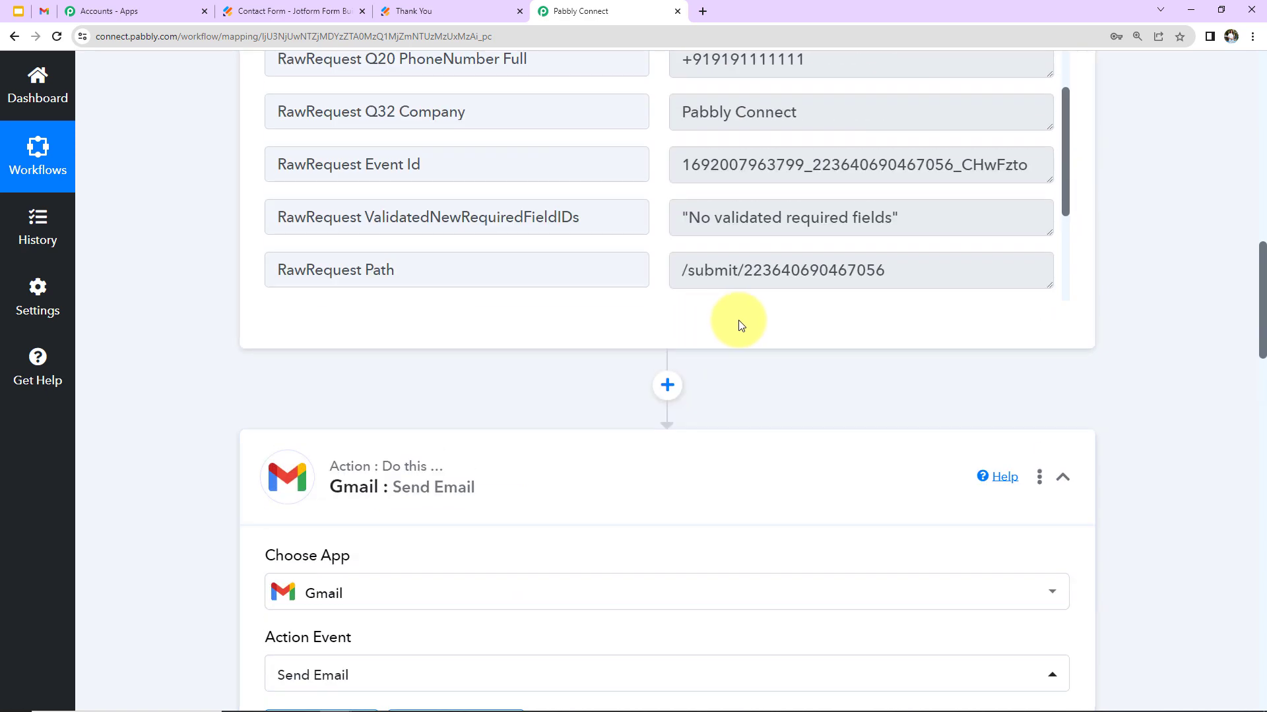
scroll(726, 165, up, 5)
scroll(698, 257, down, 2)
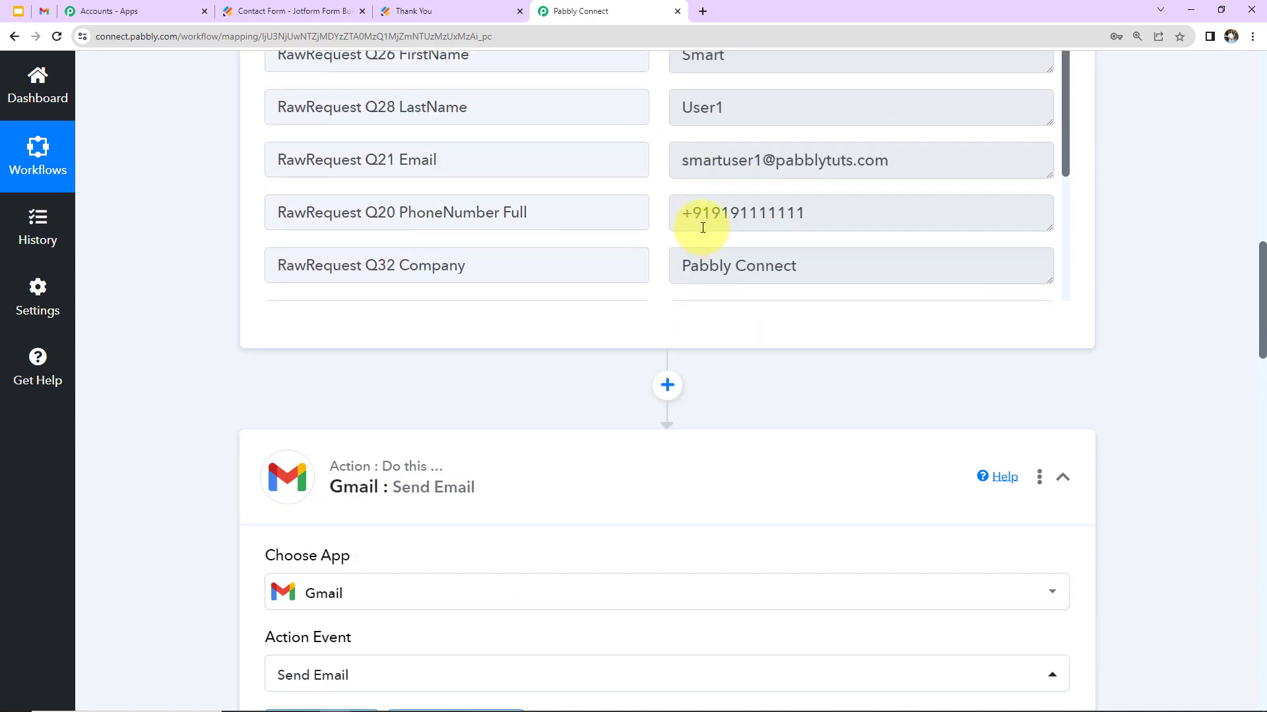
scroll(1126, 294, down, 7)
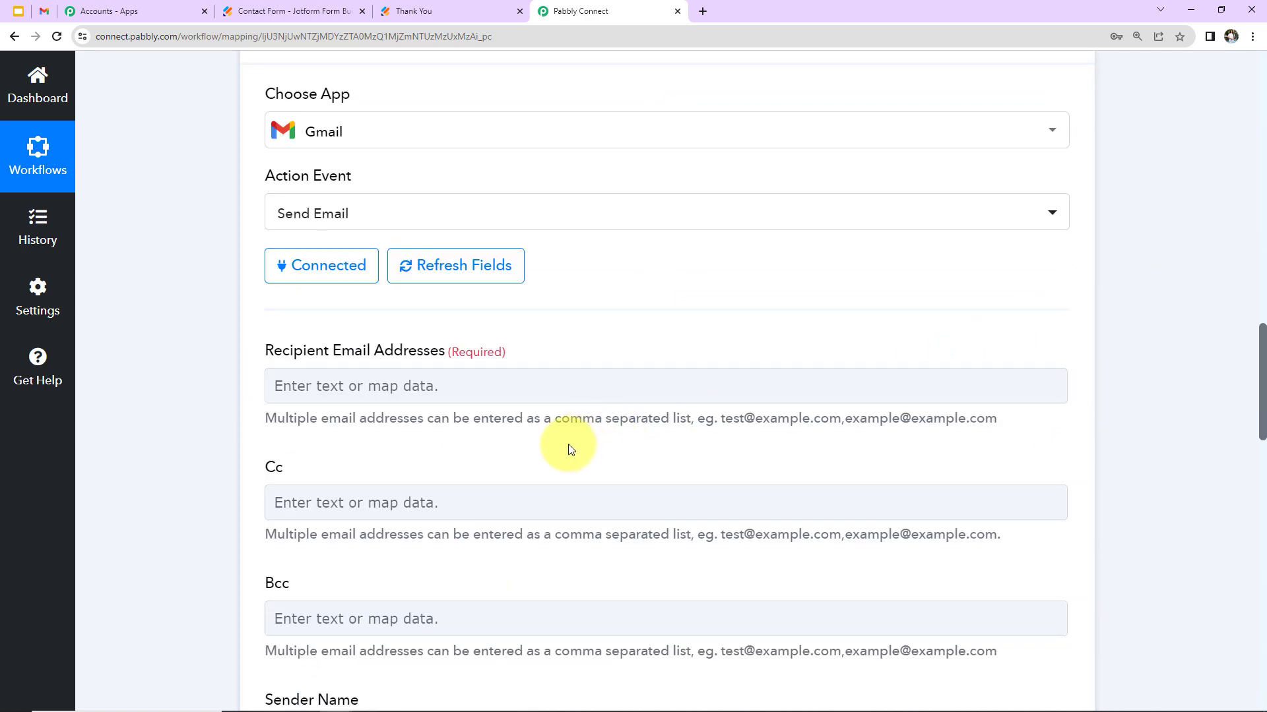
click(475, 383)
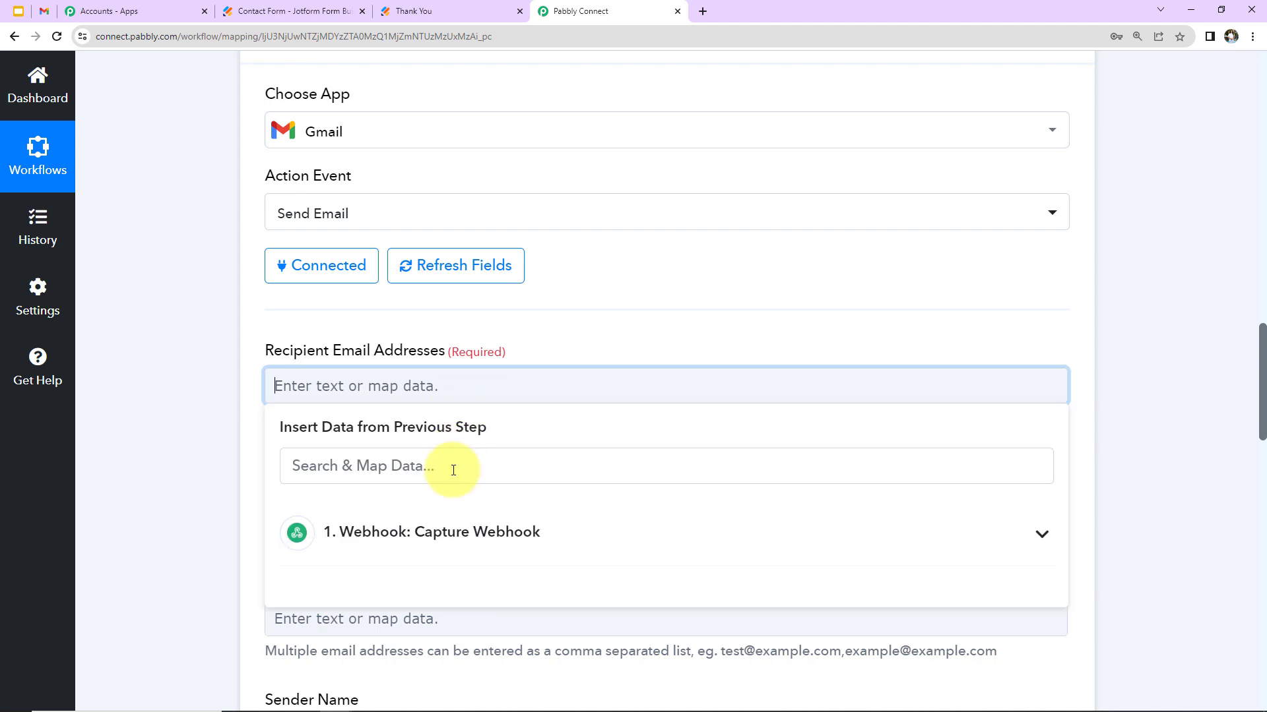
click(425, 532)
scroll(664, 544, down, 15)
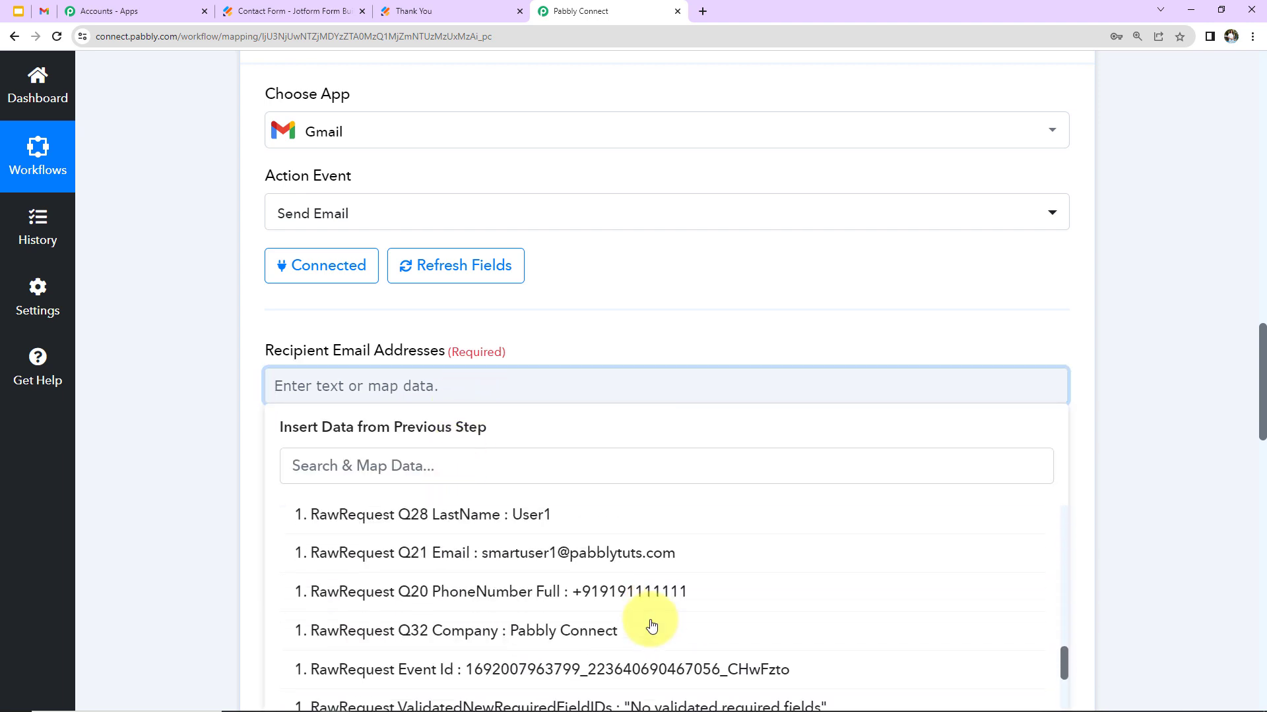
click(509, 554)
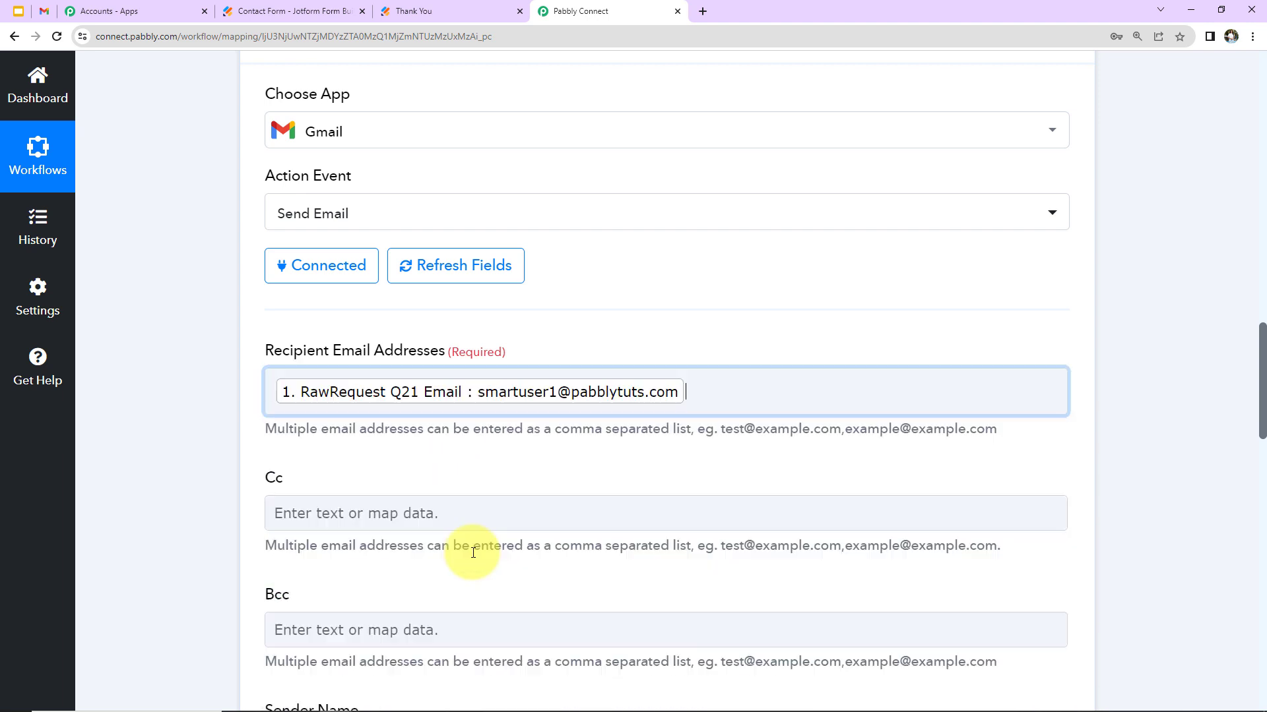
click(160, 402)
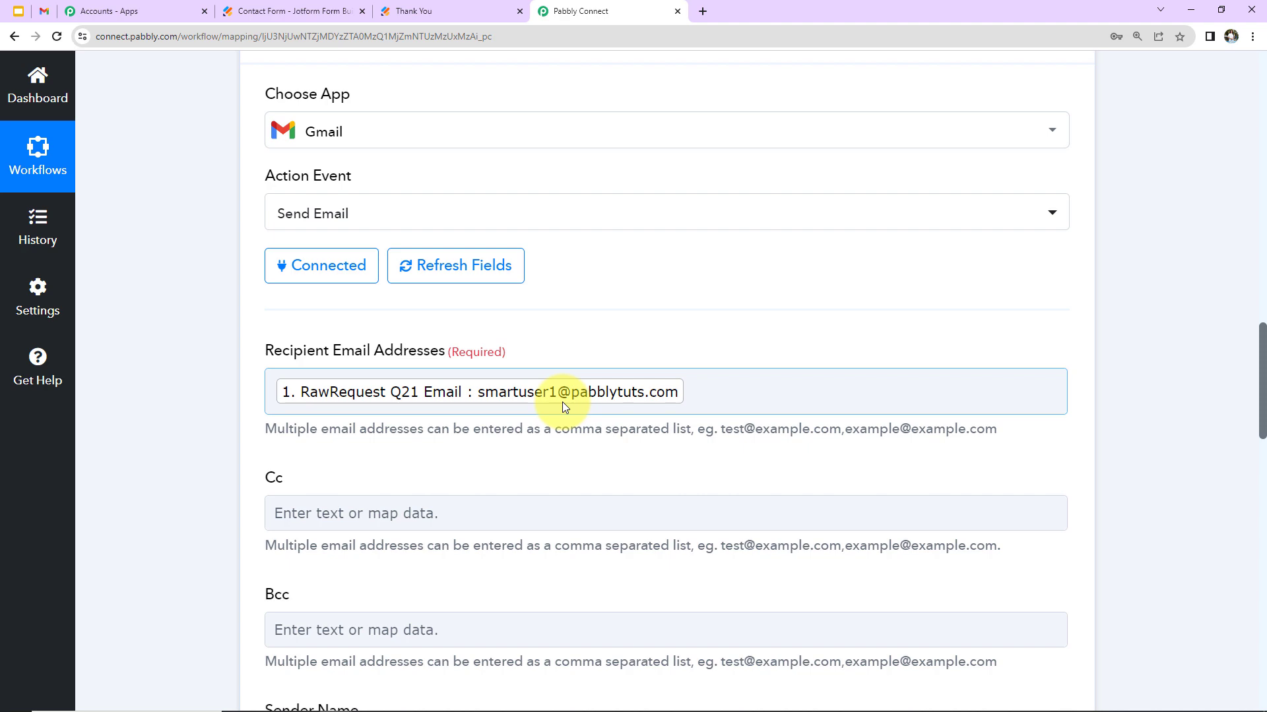
scroll(562, 402, down, 5)
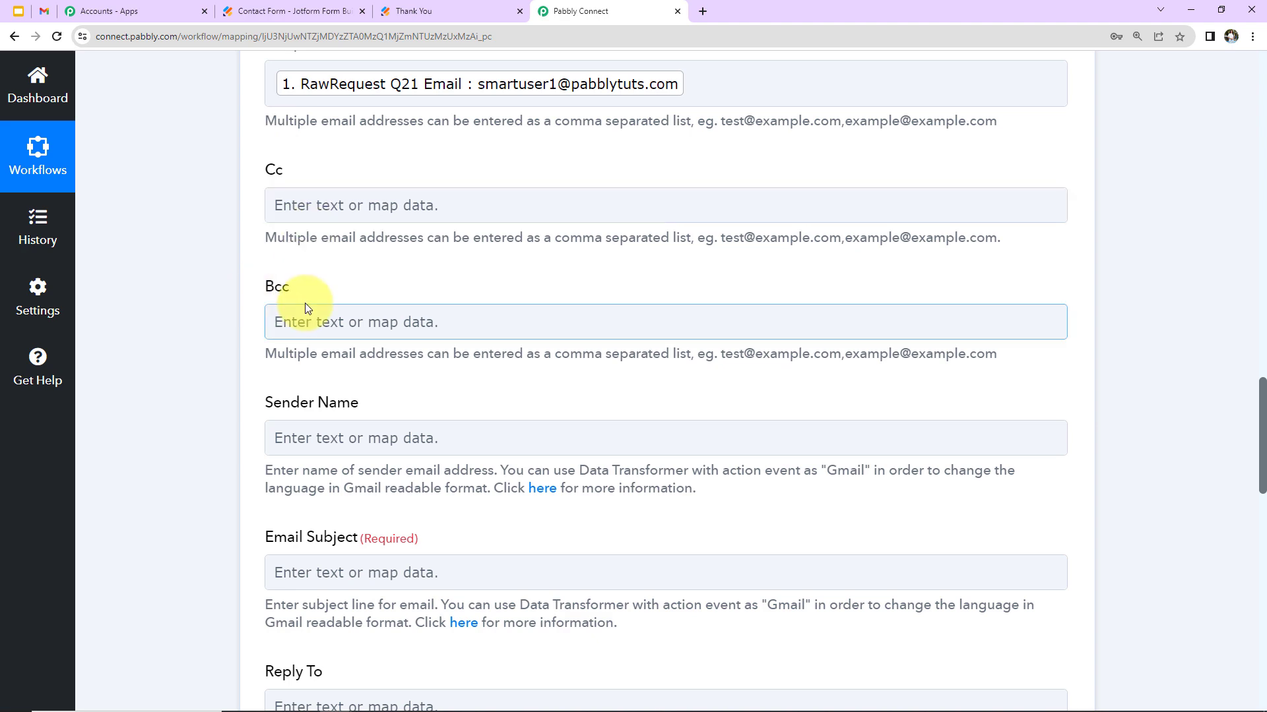
Set the Gmail step's Sender Name to 'ABC LTd.'
scroll(398, 345, down, 5)
scroll(398, 346, up, 2)
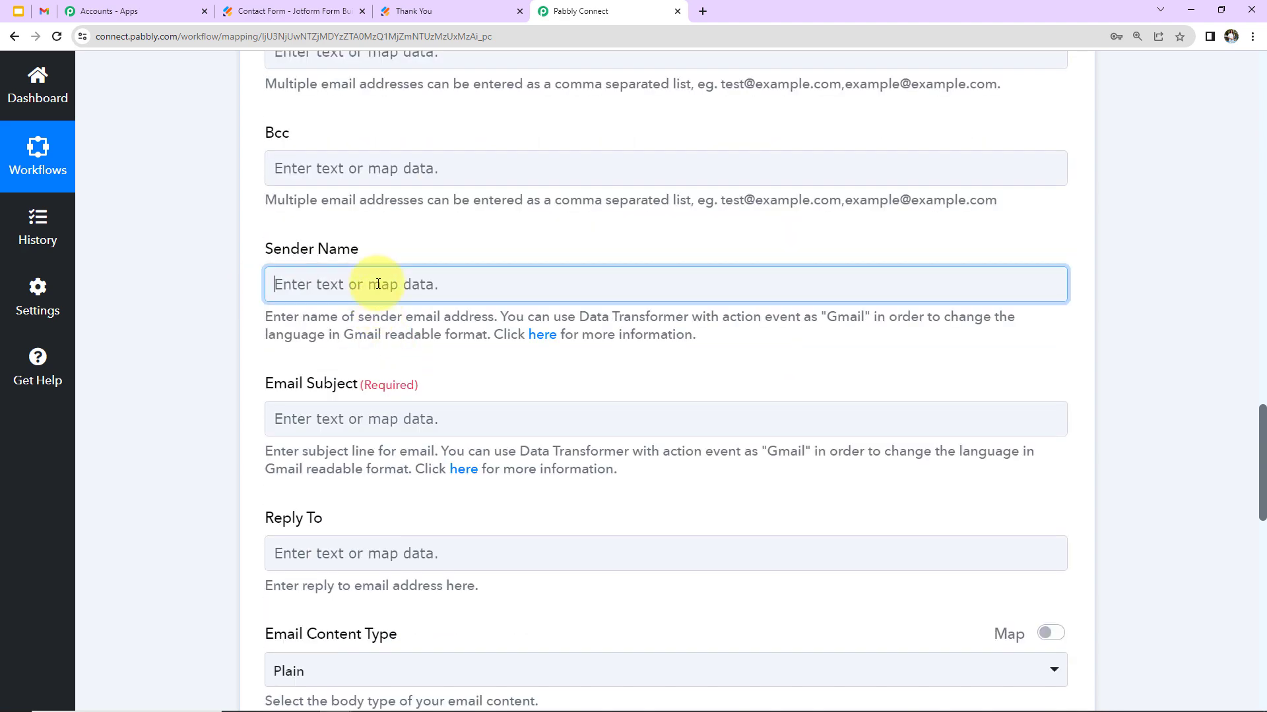
click(378, 284)
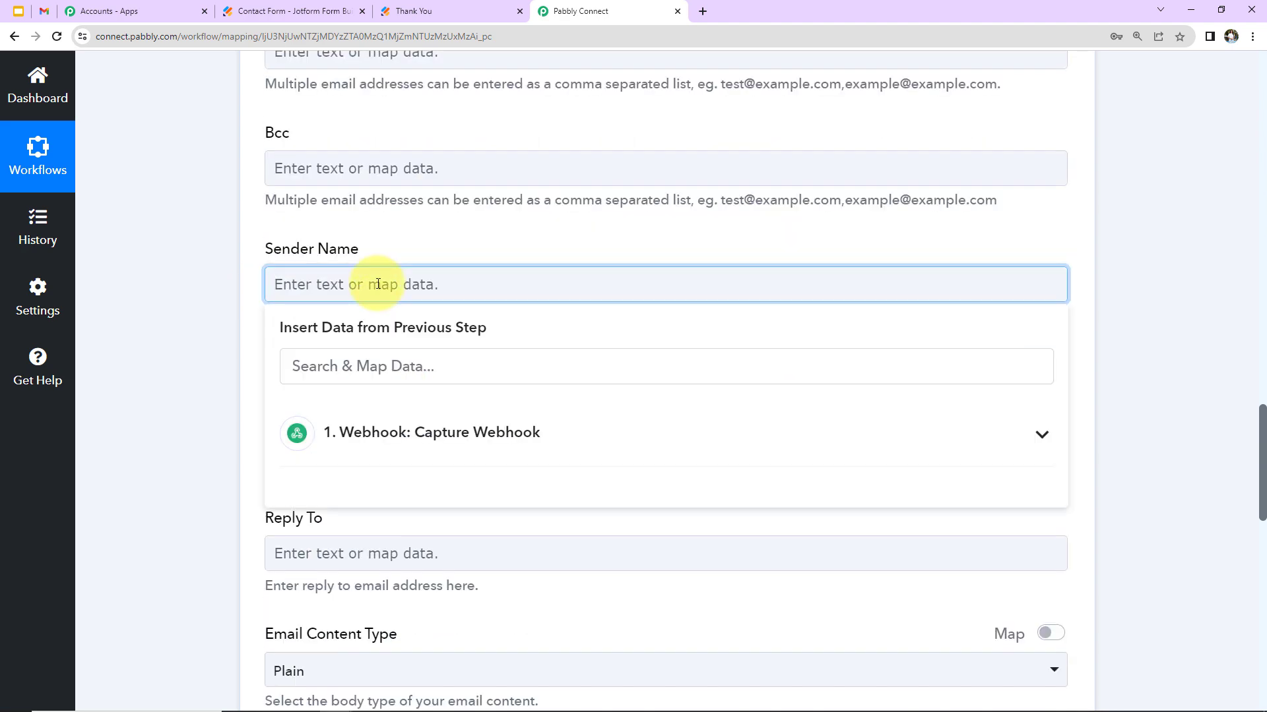
text(ABC LTd)
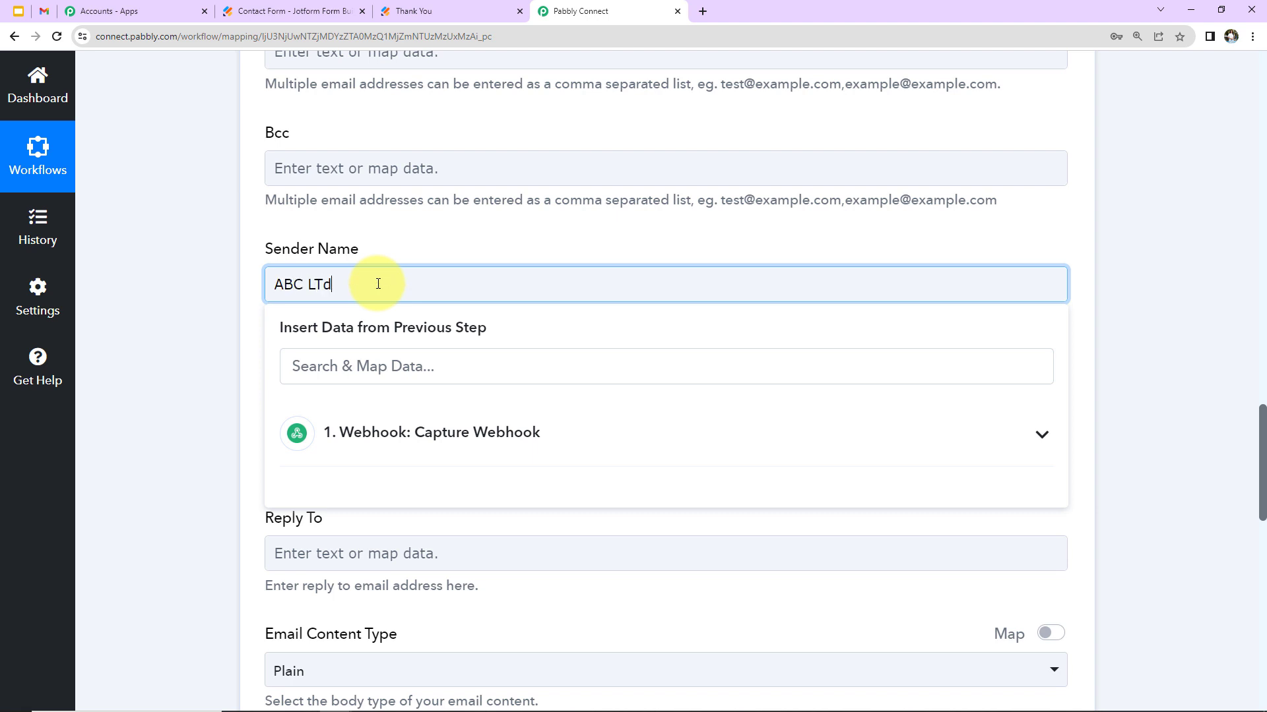
text(.)
click(112, 398)
scroll(147, 405, down, 2)
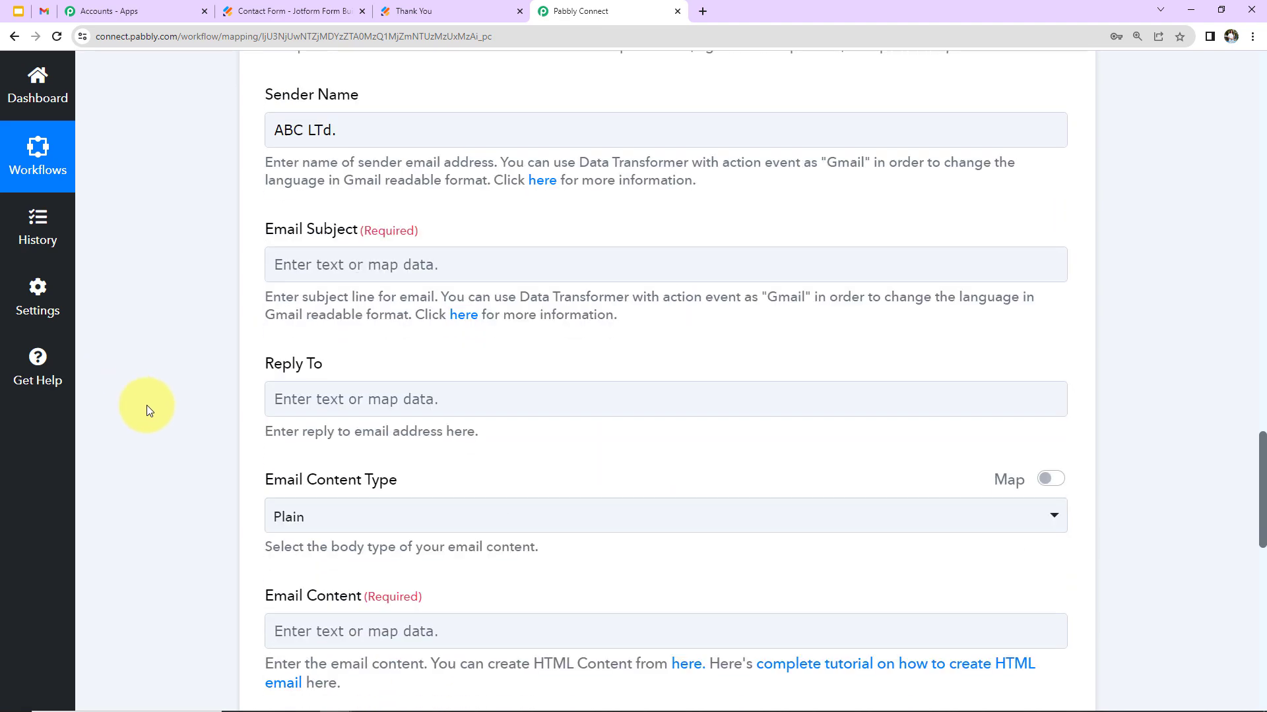
Enter 'Welcome Onboard!' as the Email Subject and scroll down to Email Content
click(325, 275)
text(We)
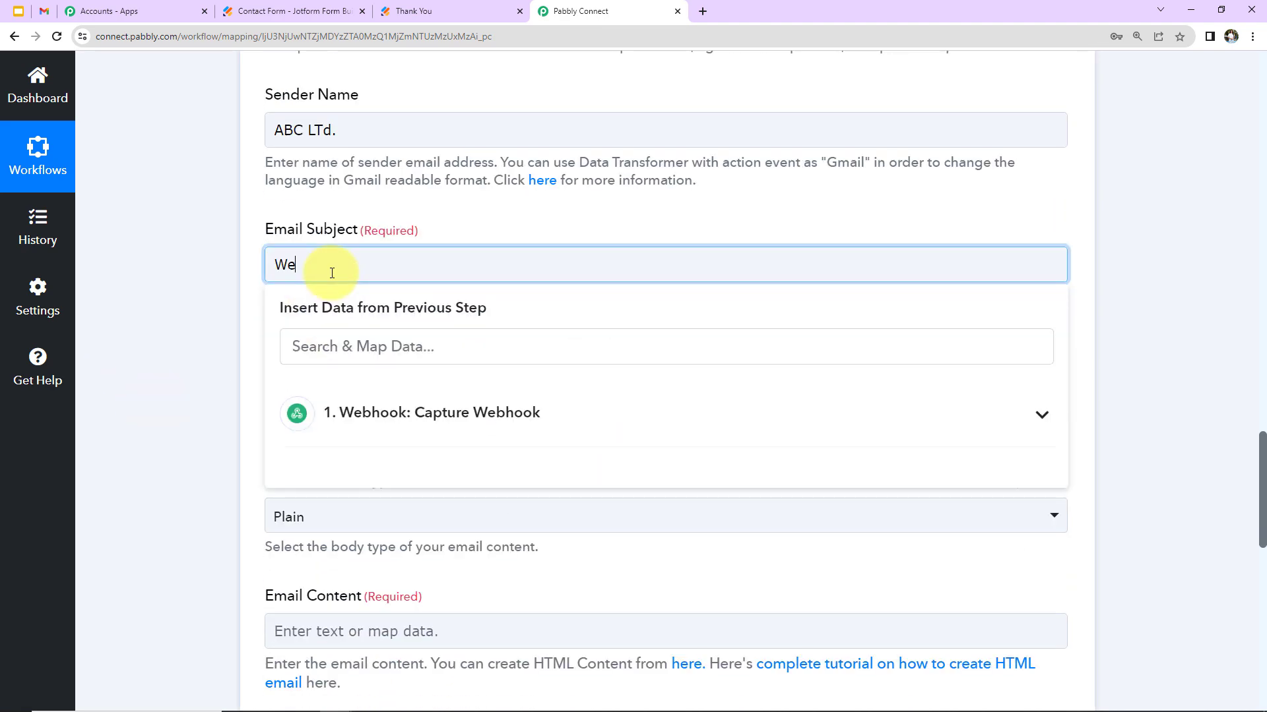
text(lcome Onboard!)
click(175, 271)
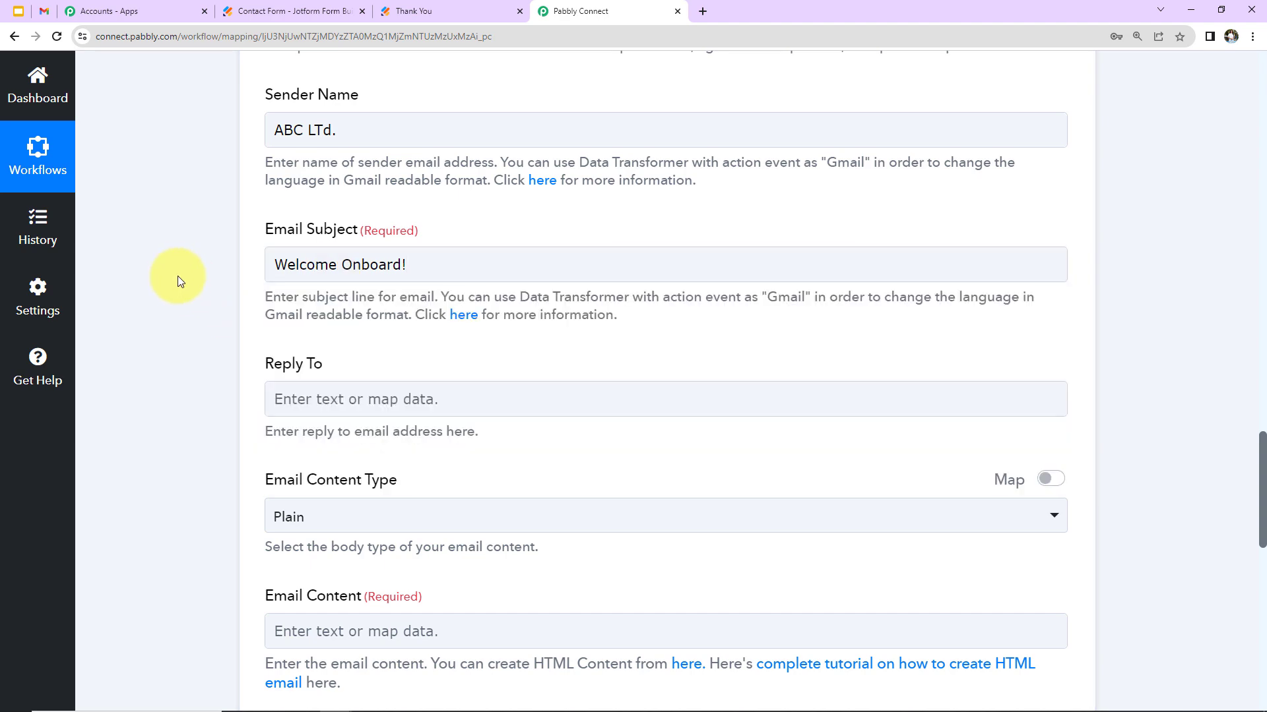
scroll(185, 291, down, 2)
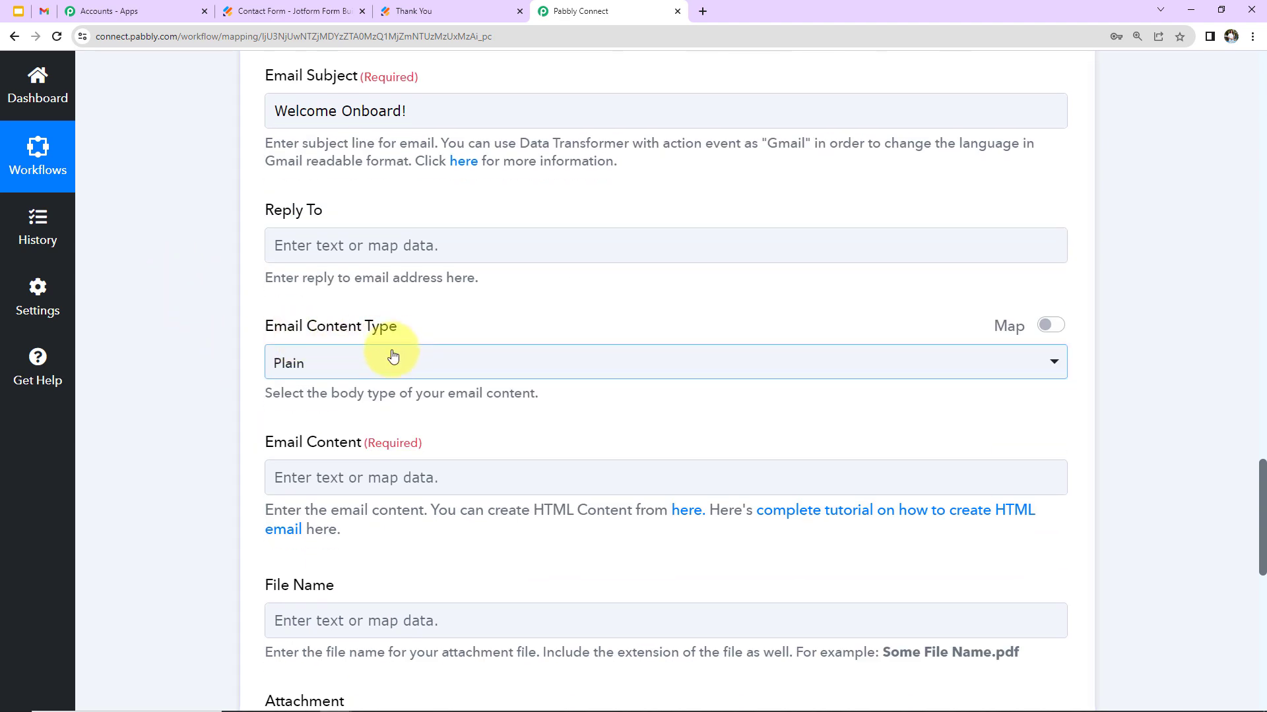
scroll(394, 345, down, 2)
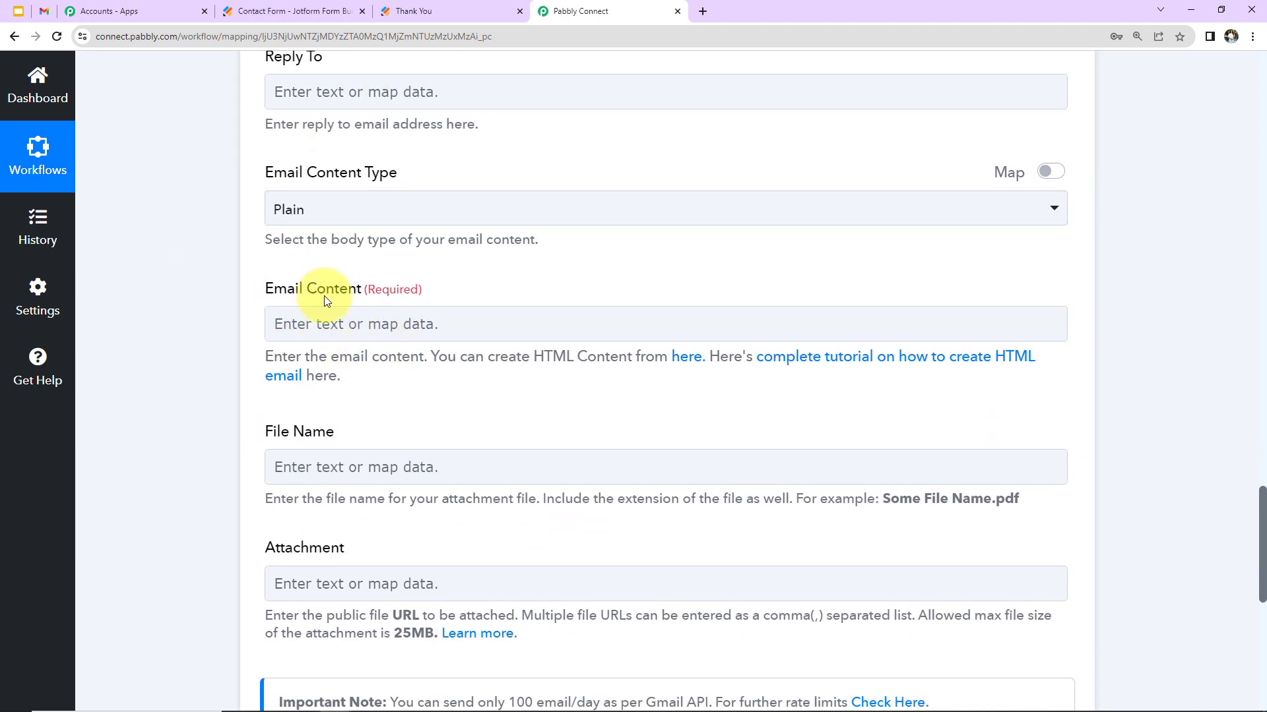
Start the email body with 'Dear' followed by the webhook's FirstName and LastName fields
click(324, 321)
text(Dear)
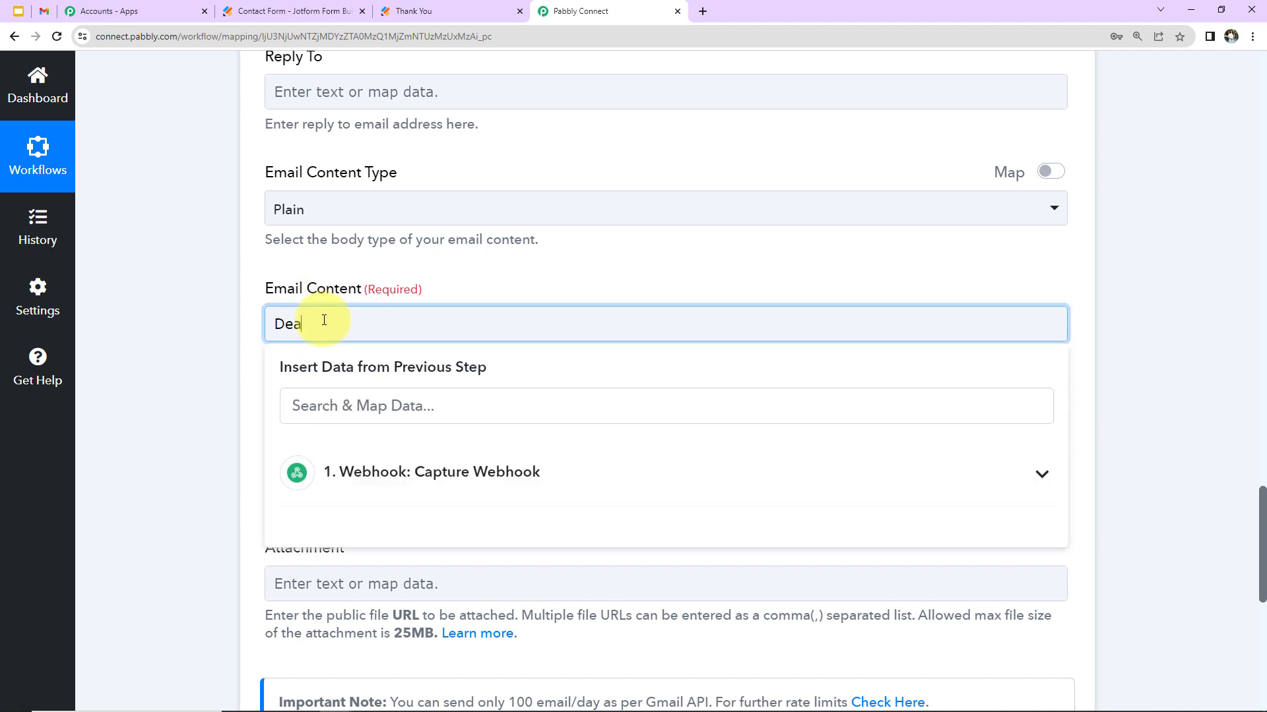
click(367, 482)
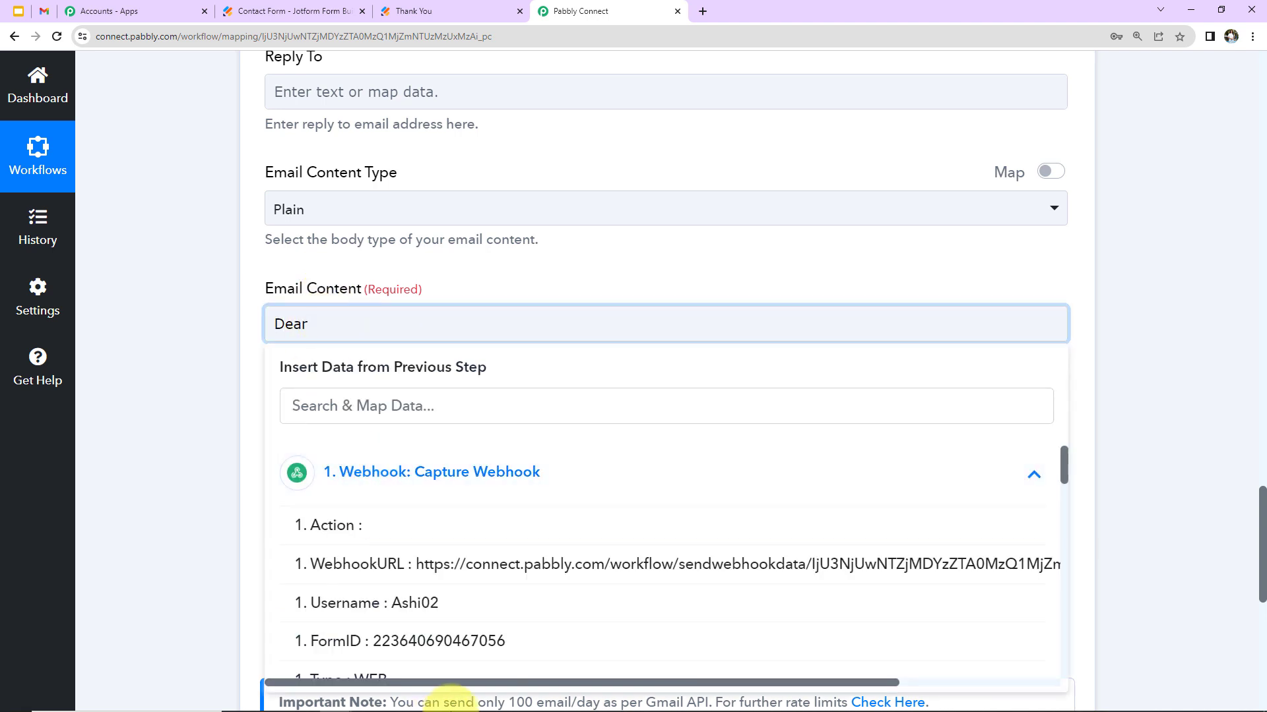
scroll(563, 620, down, 5)
scroll(562, 620, down, 10)
scroll(509, 602, up, 5)
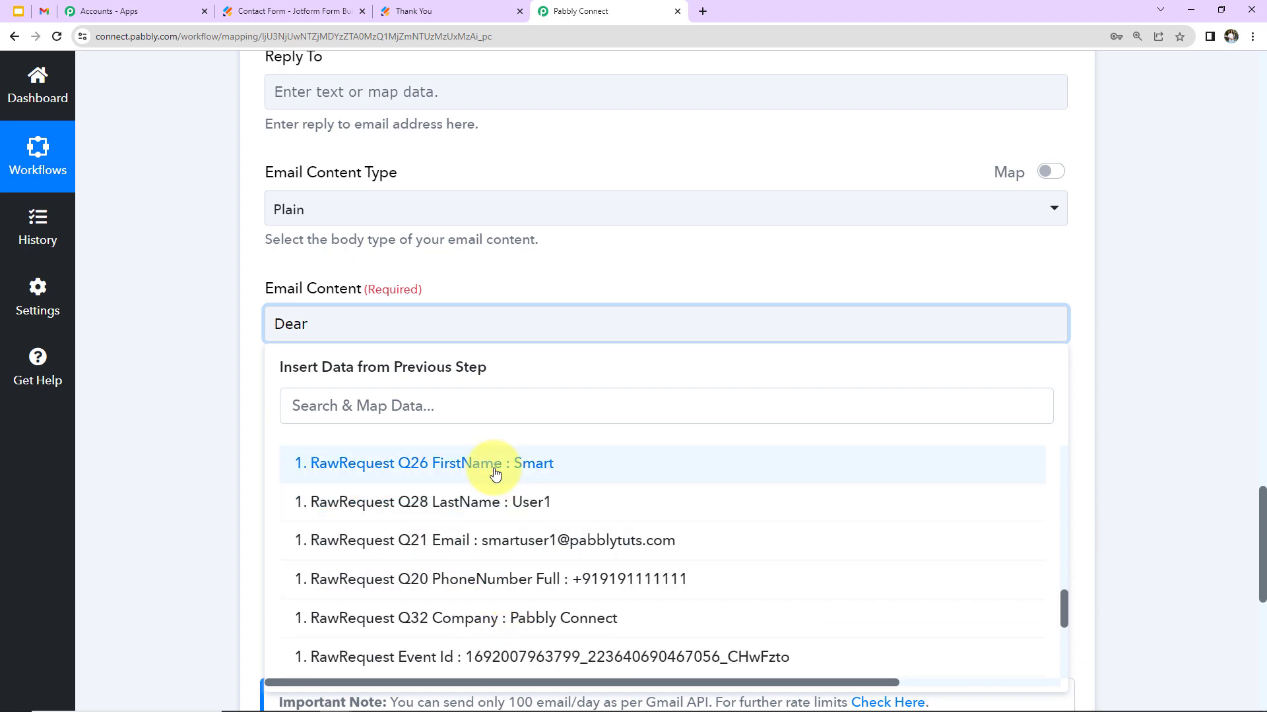
click(495, 474)
click(580, 340)
click(461, 492)
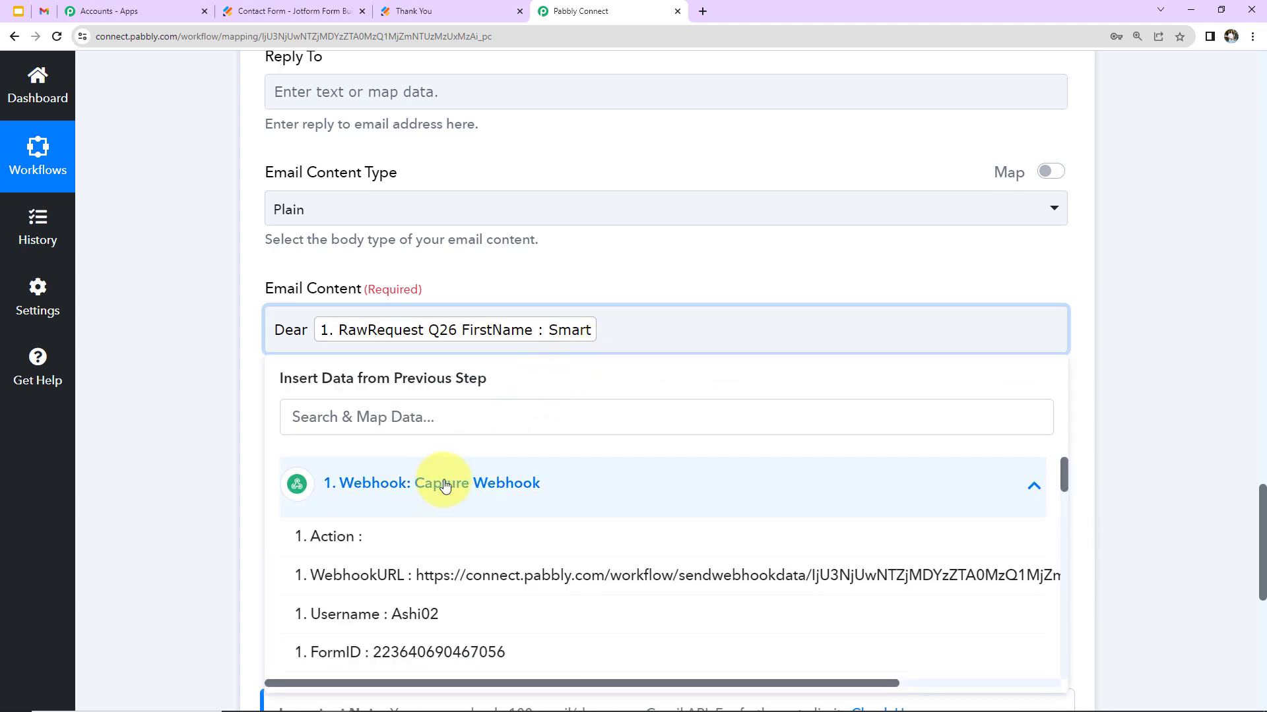
scroll(532, 535, down, 12)
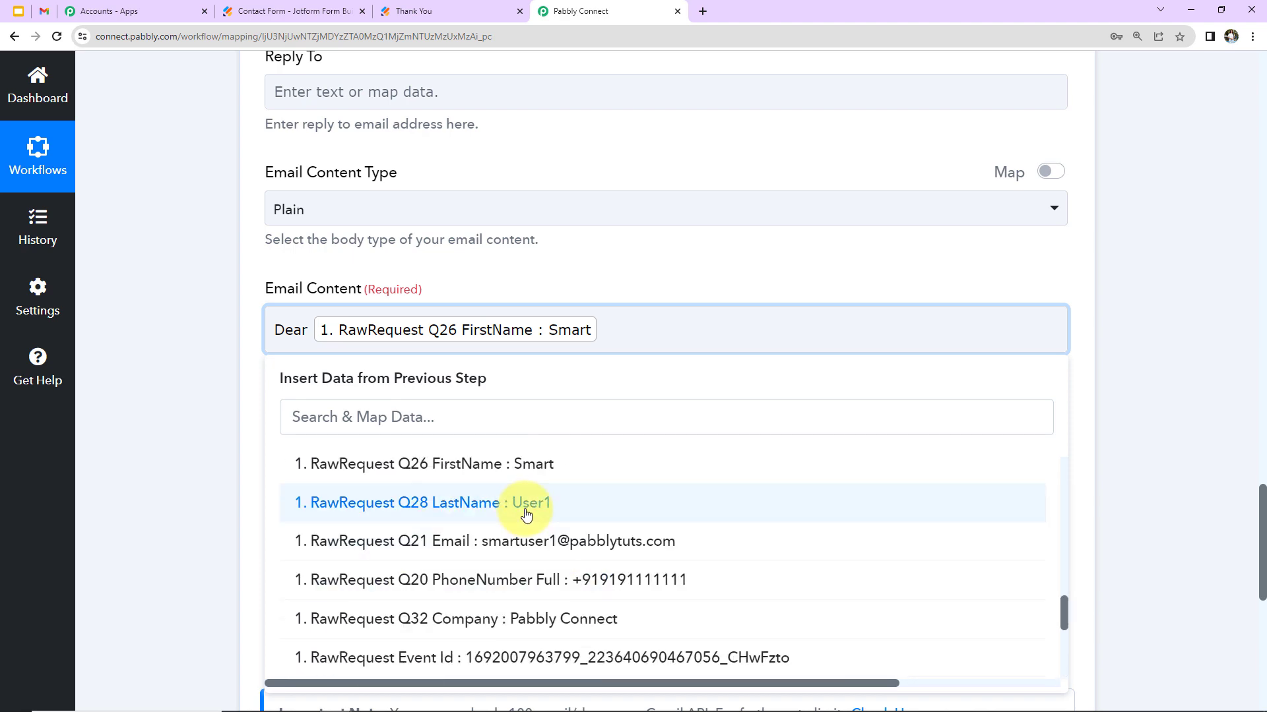
click(526, 508)
Add a comma, start a new line and paste the welcome message signed ABC Ltd
text(,)
key(Return)
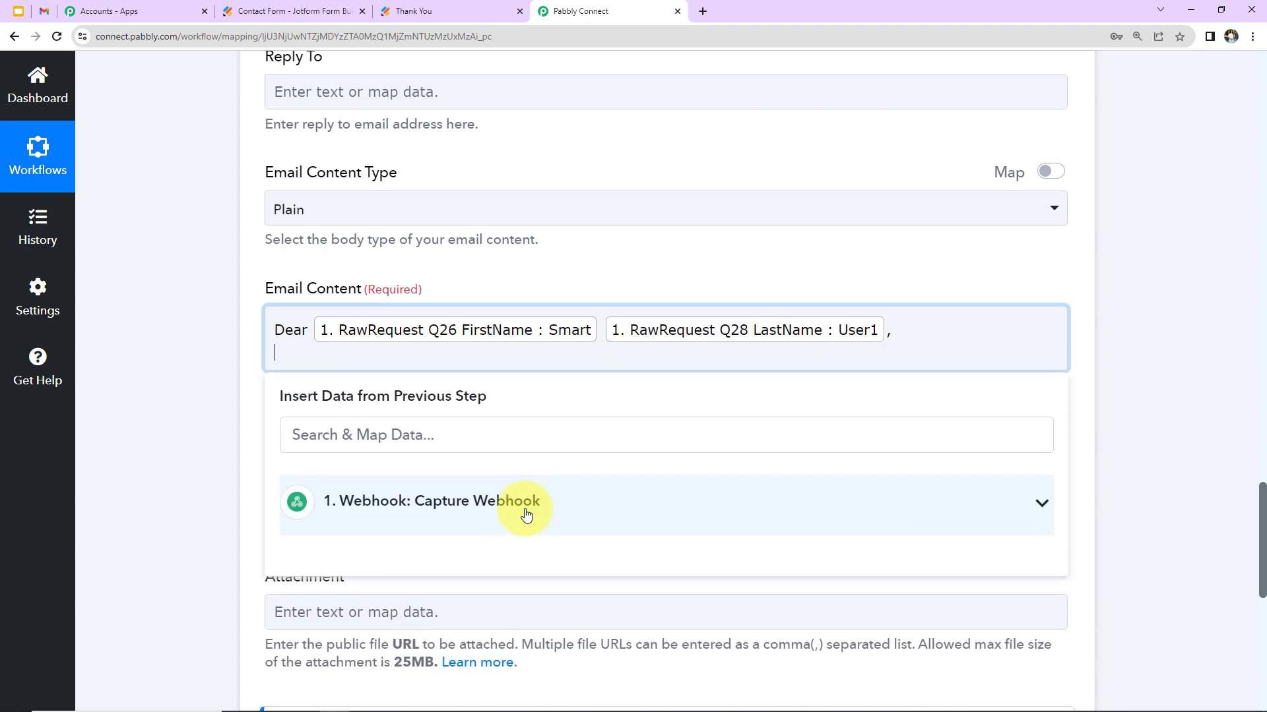
text(Thank you for subscribing. We are glad to have you on board.  You can now receive the latest updates on integration and automation softwares.  Please feel free to connect in case of any query.  Regards ABC Ltd.)
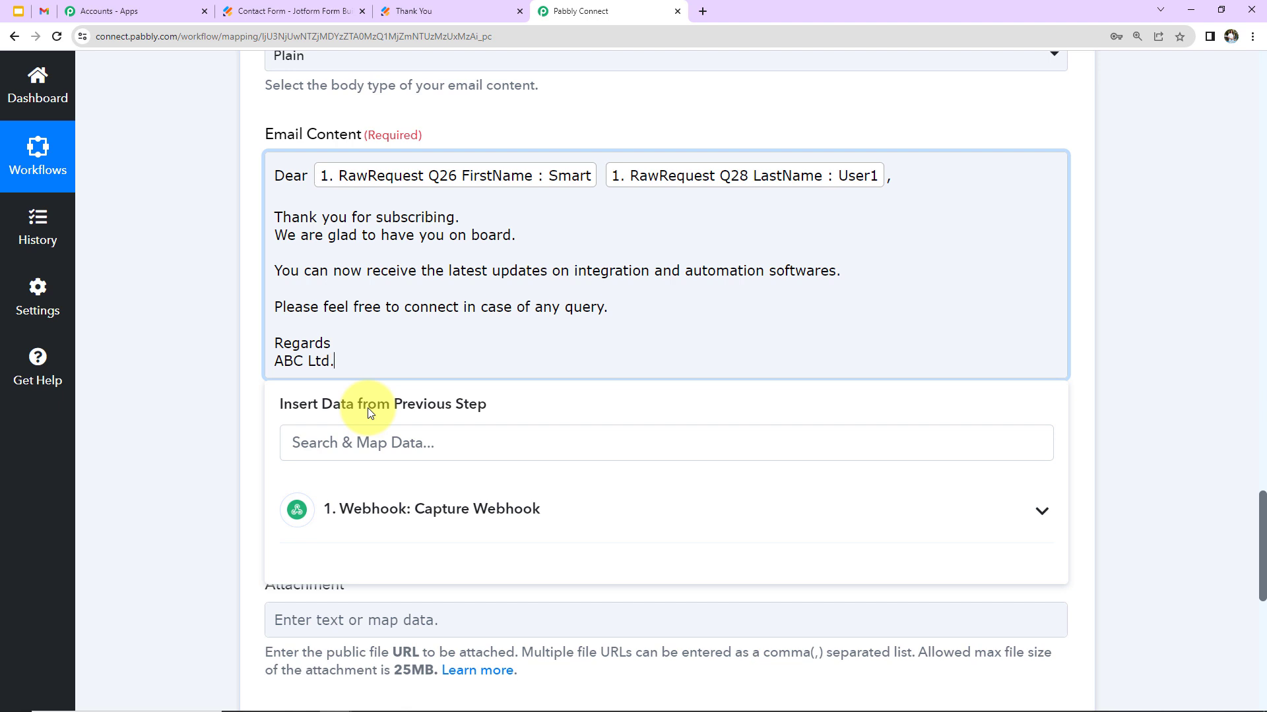
click(214, 351)
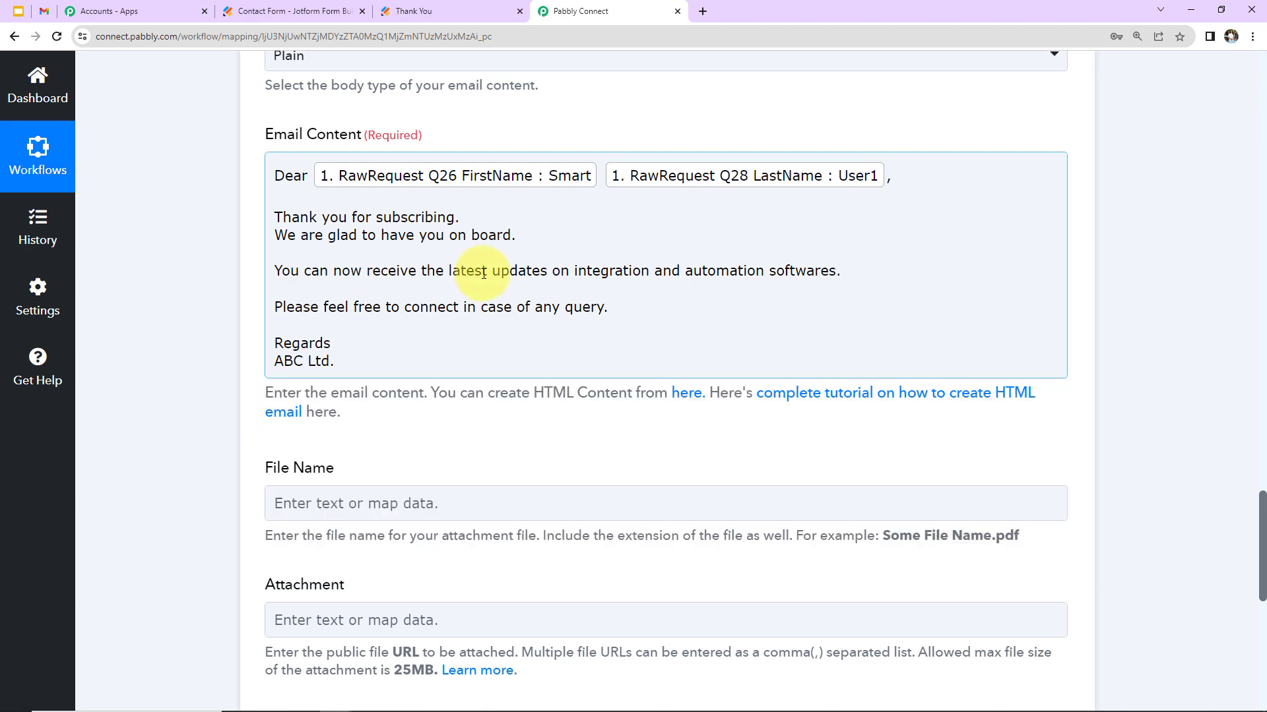
Save the Gmail step with a test send that returns 'sent', then switch to the Gmail inbox
scroll(483, 318, down, 1)
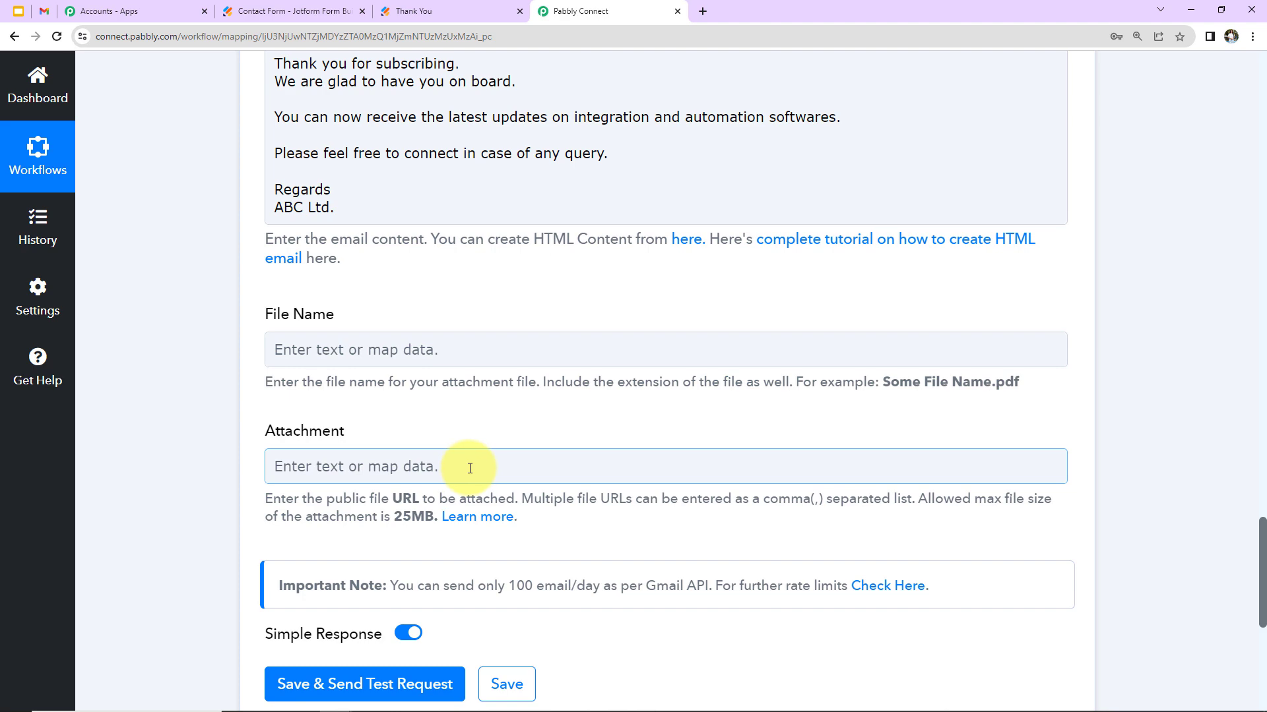
scroll(471, 416, down, 5)
click(362, 376)
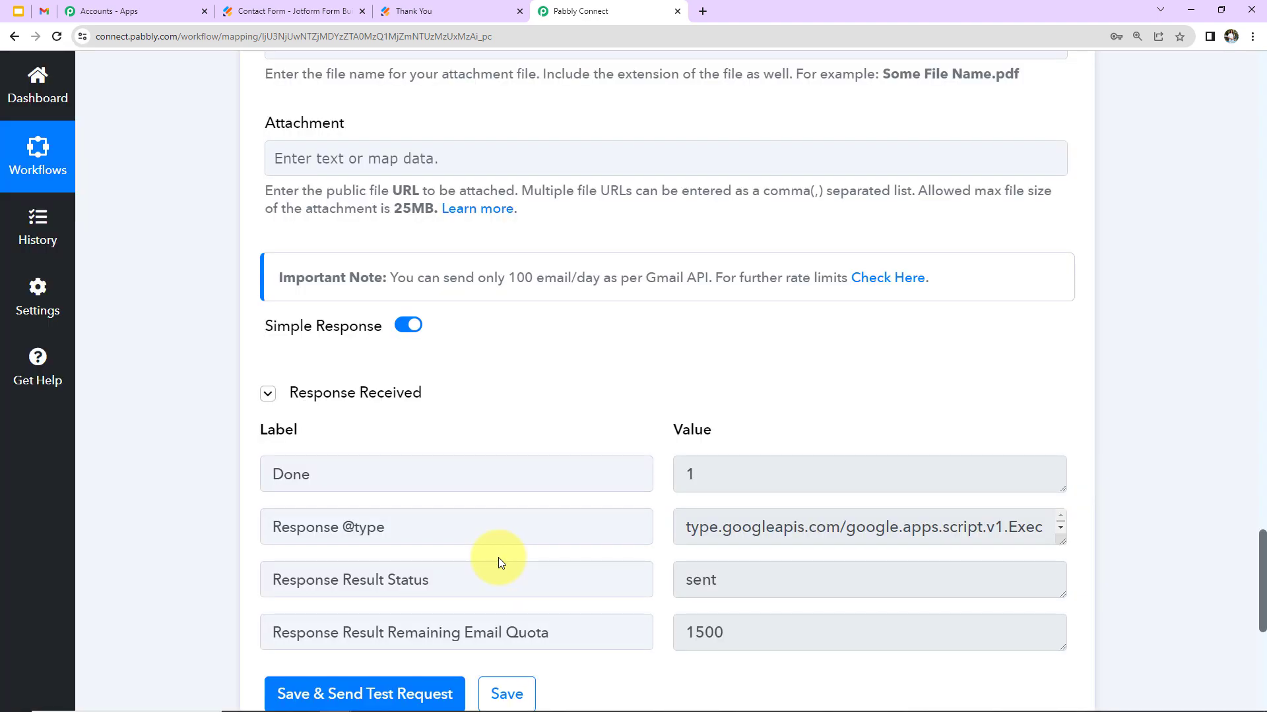
click(44, 12)
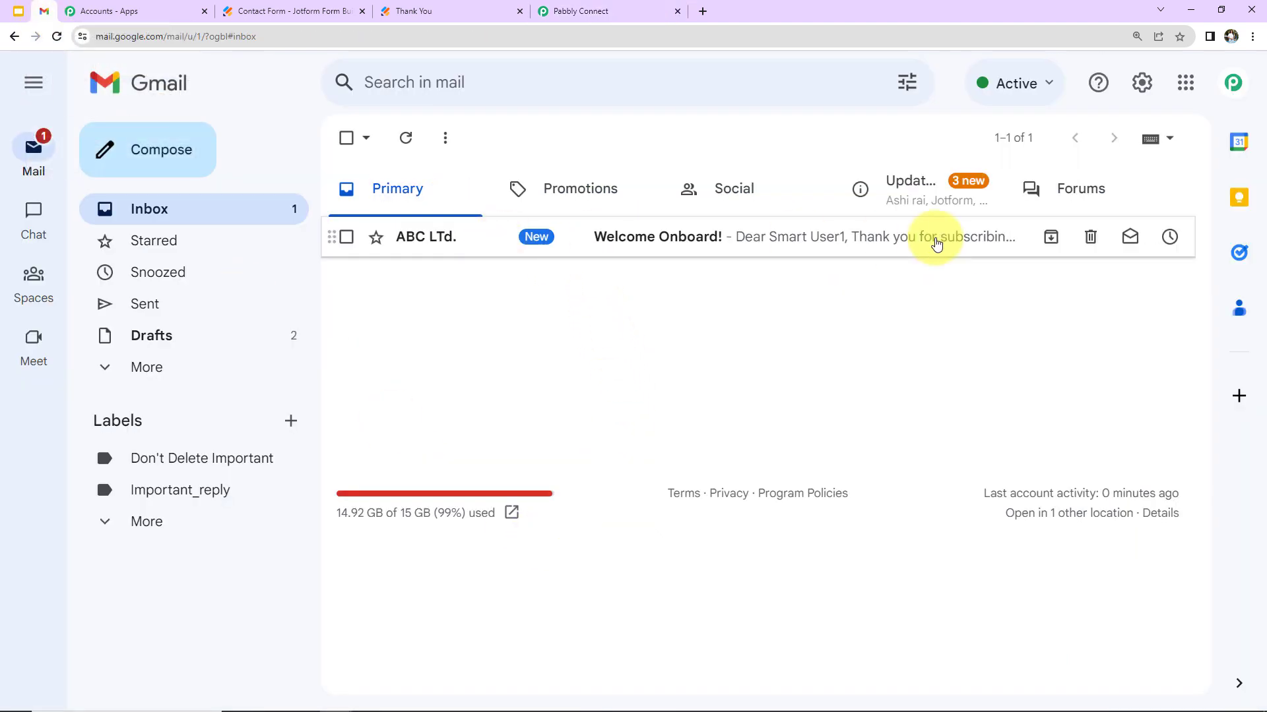
Open the 'Welcome Onboard!' test email in the Gmail inbox
click(924, 240)
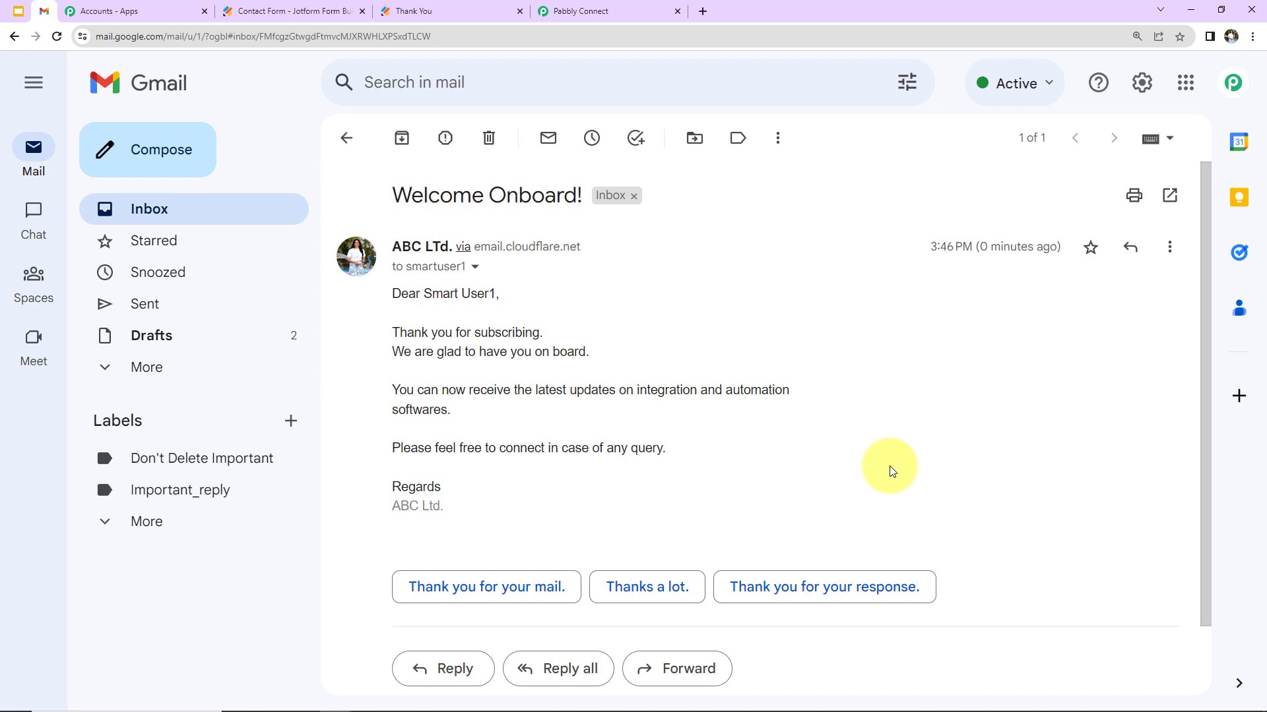
Open the live Jotform Contact Form in a new tab and autofill it with a saved test contact
click(290, 11)
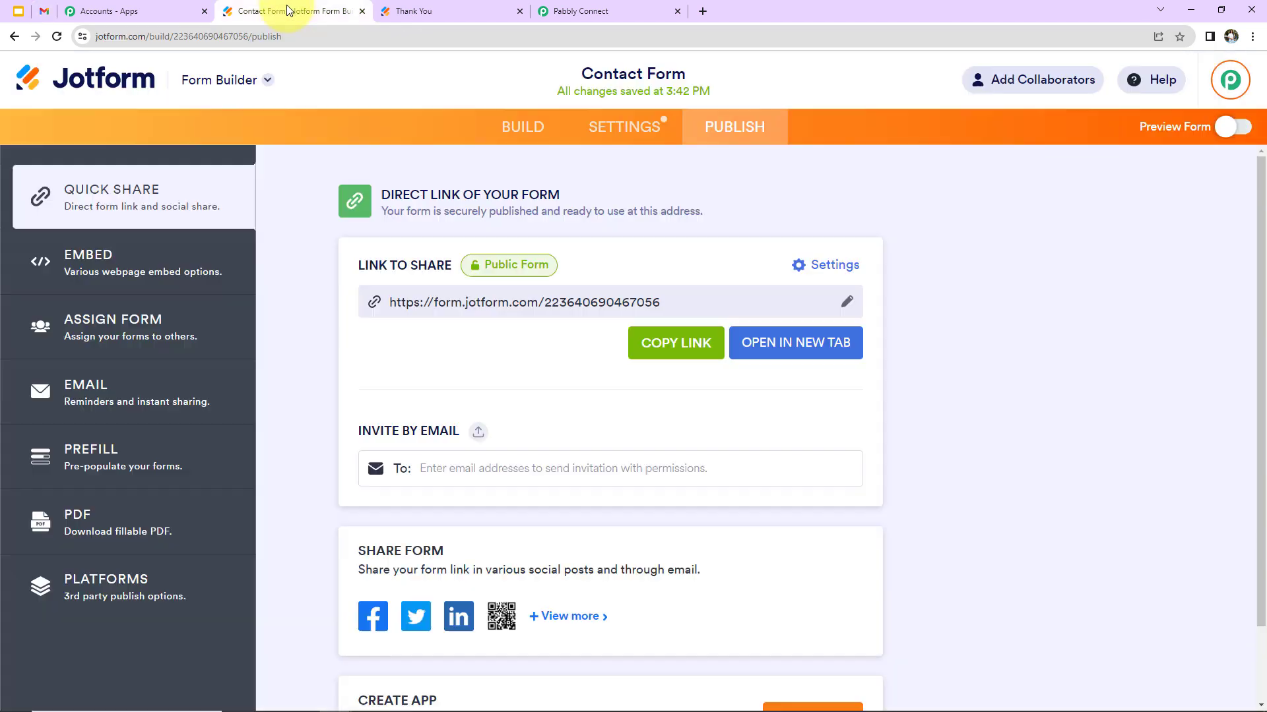
click(804, 348)
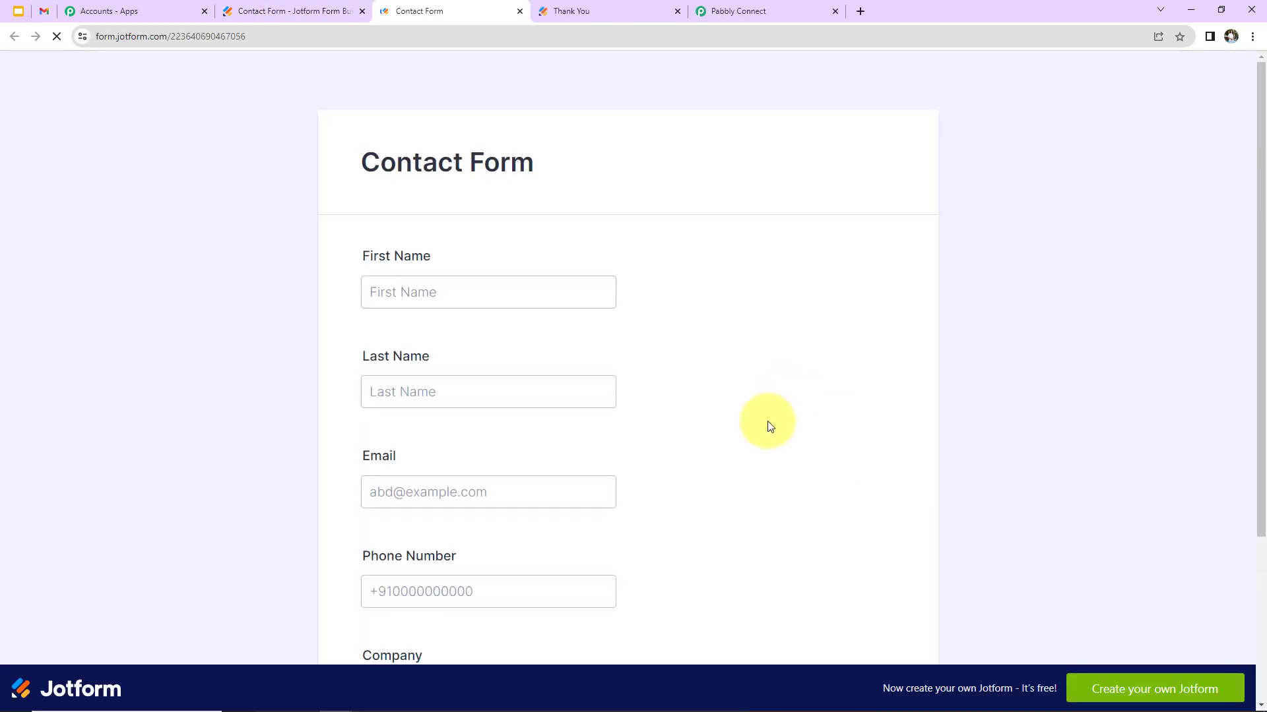
click(534, 292)
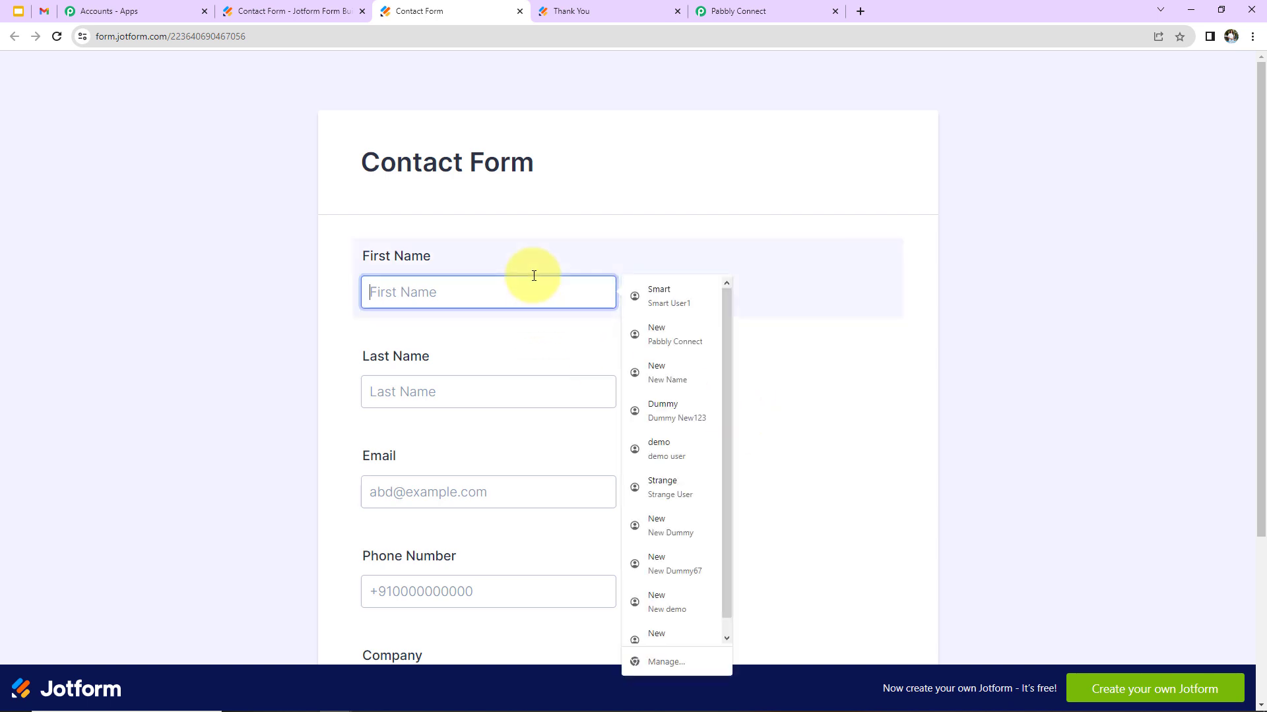
click(696, 346)
scroll(670, 391, down, 3)
key(ctrl+a)
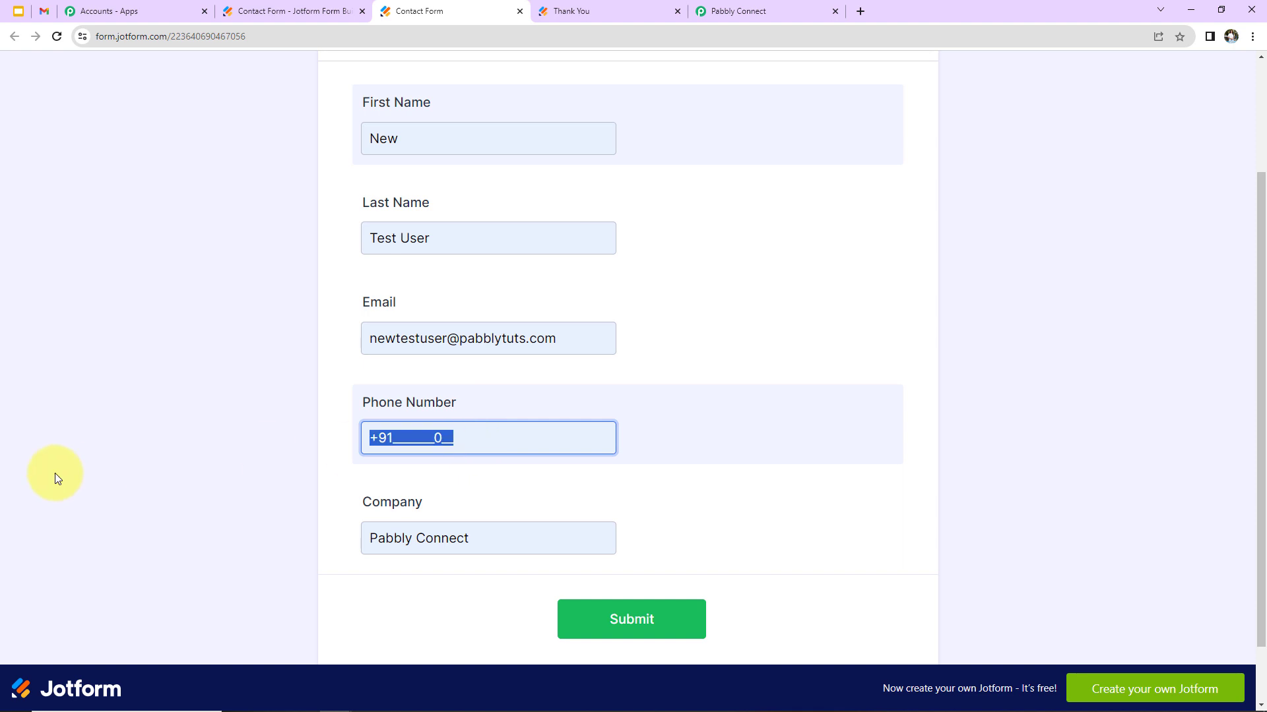
text(9191111118)
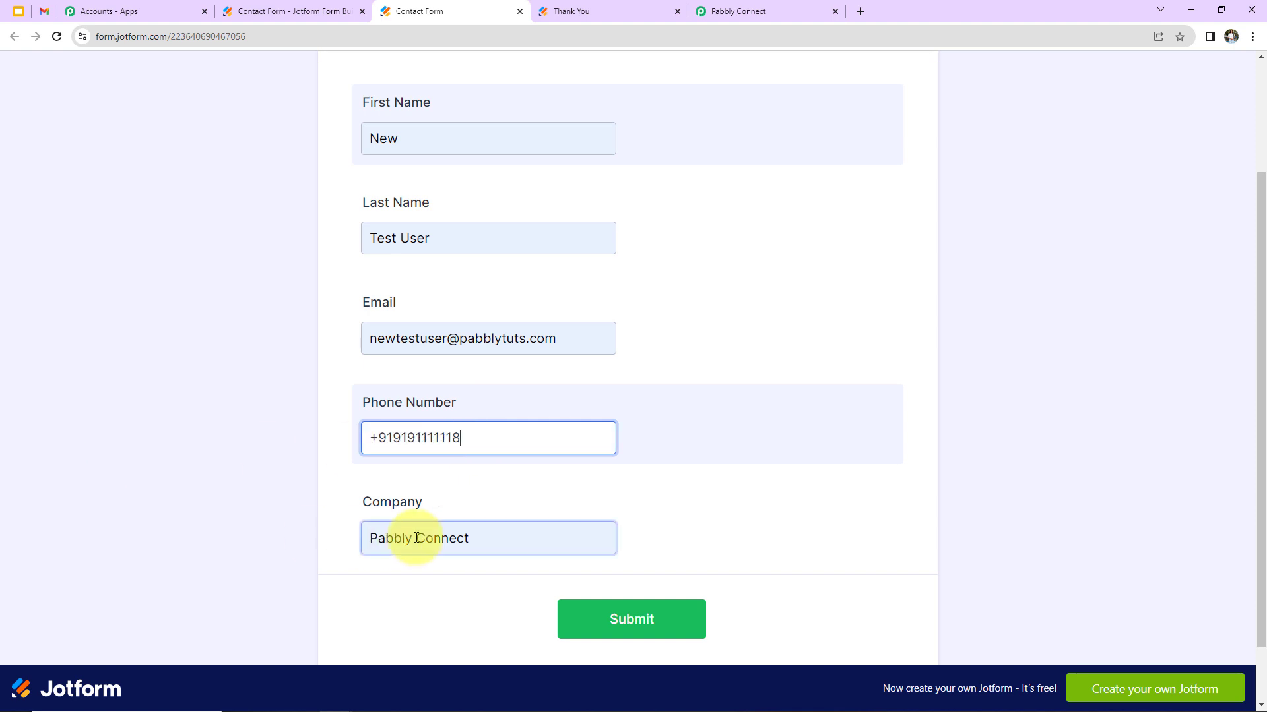
scroll(487, 540, down, 2)
click(492, 469)
key(ctrl+a)
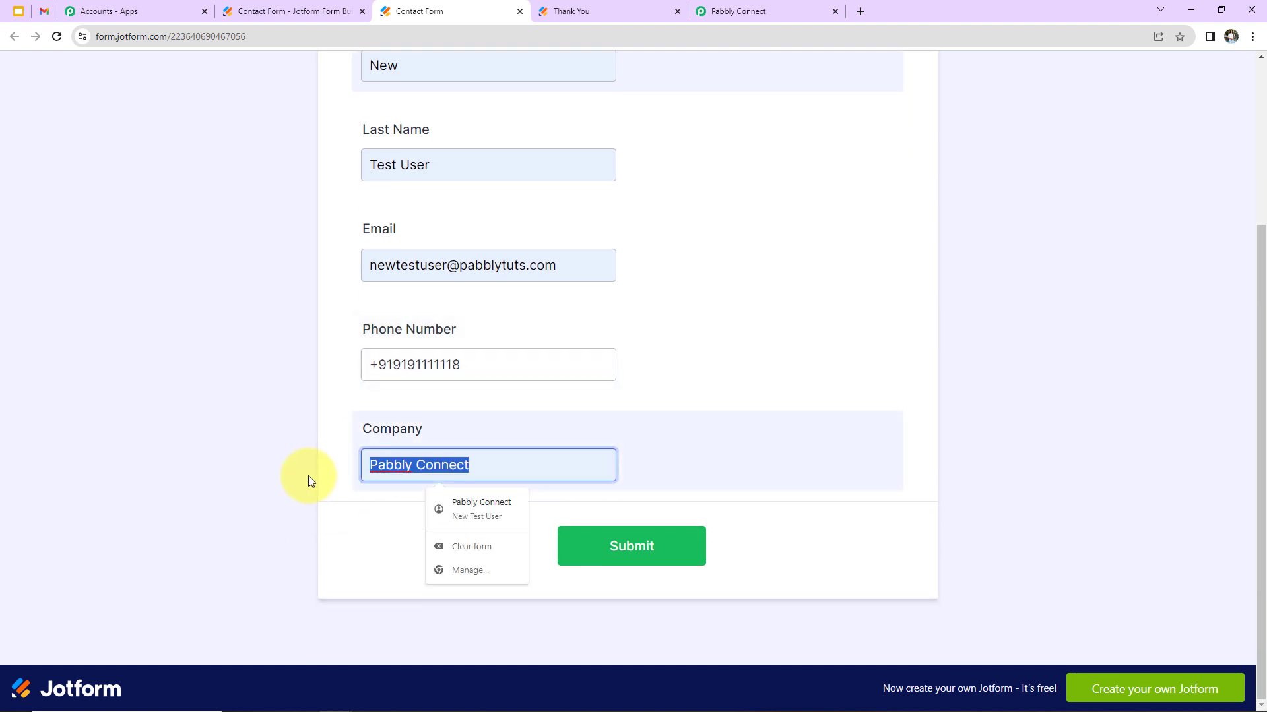
text(X)
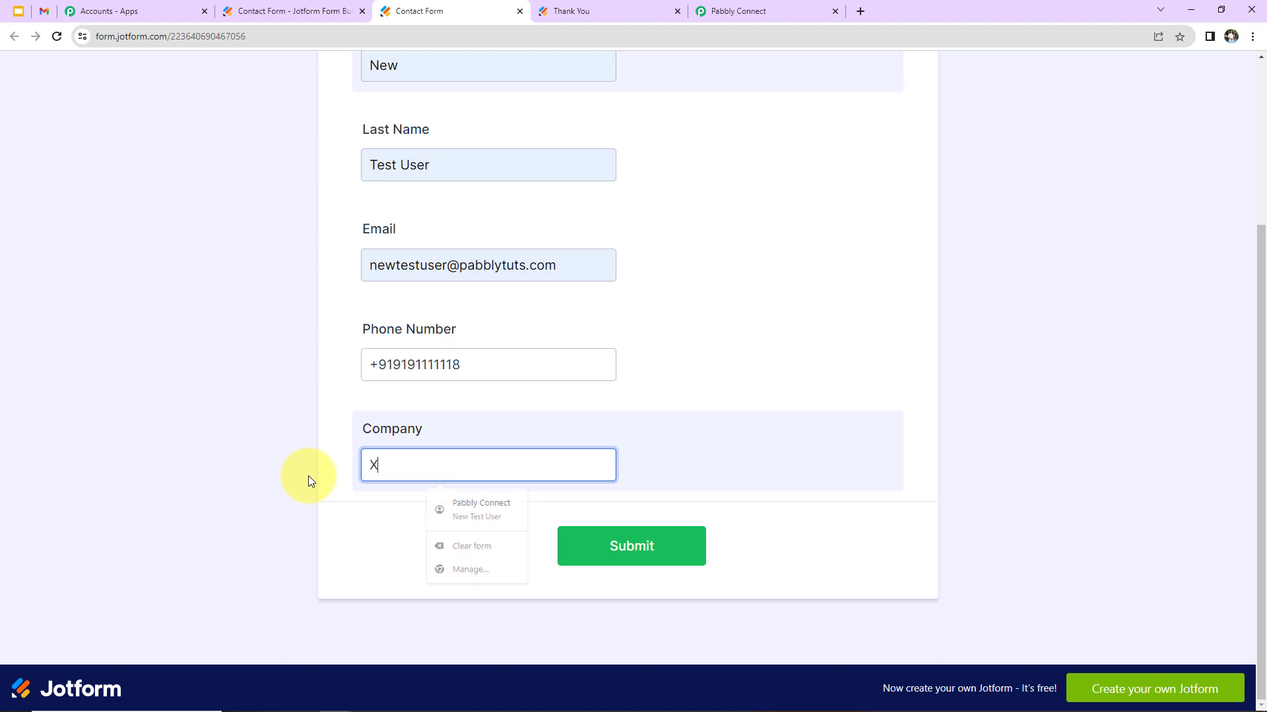
text(YZ Ltd.)
click(658, 552)
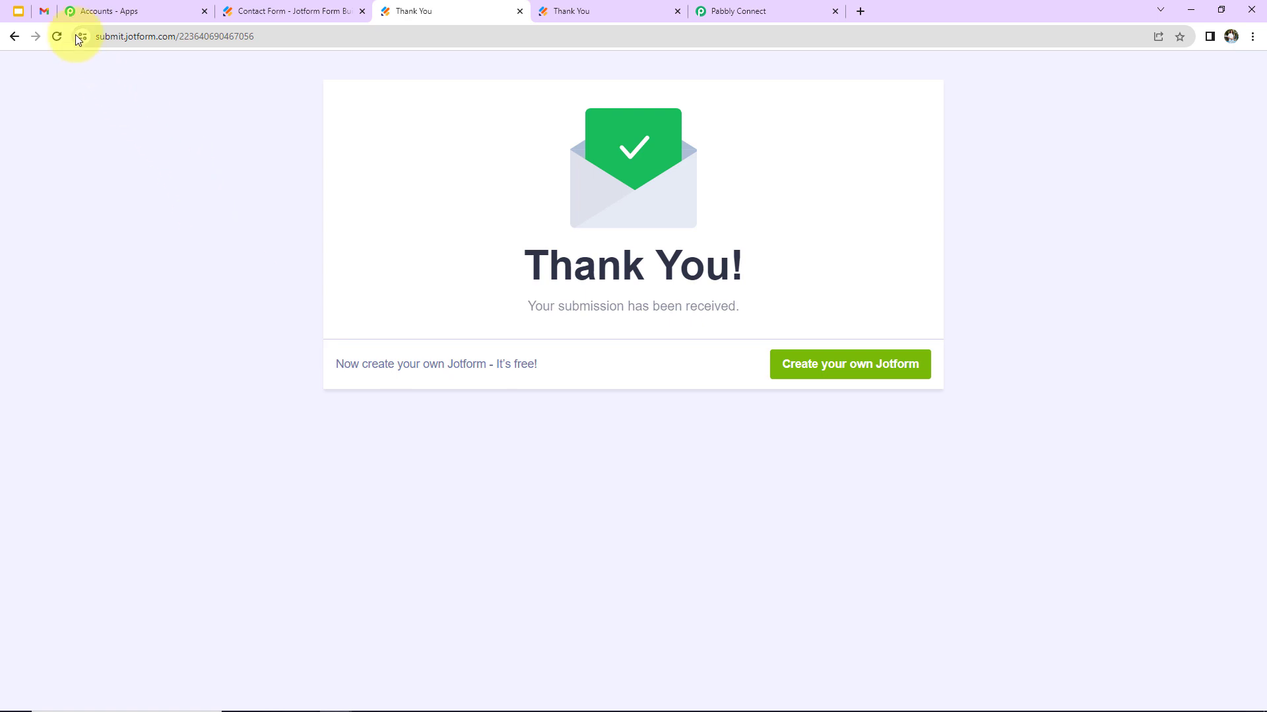
Open the new 'Welcome Onboard!' email in Gmail, expand its full body, then return to Pabbly Connect
click(44, 11)
click(159, 209)
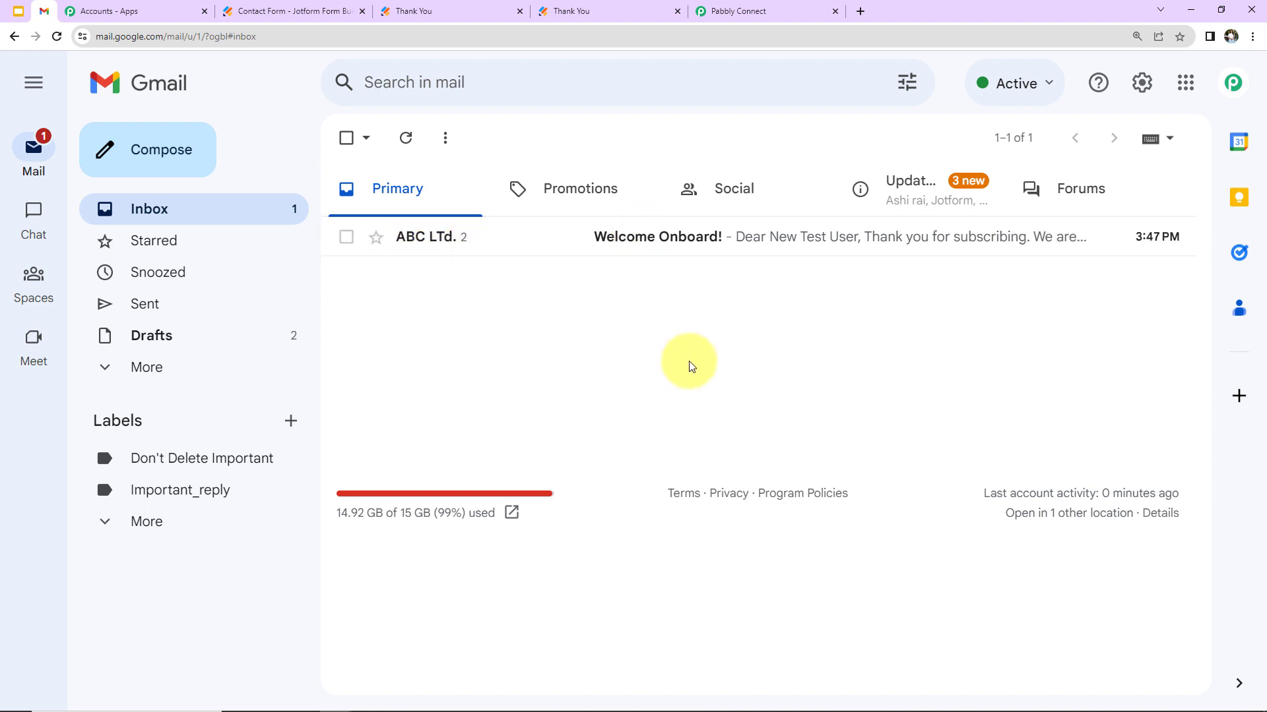
click(673, 237)
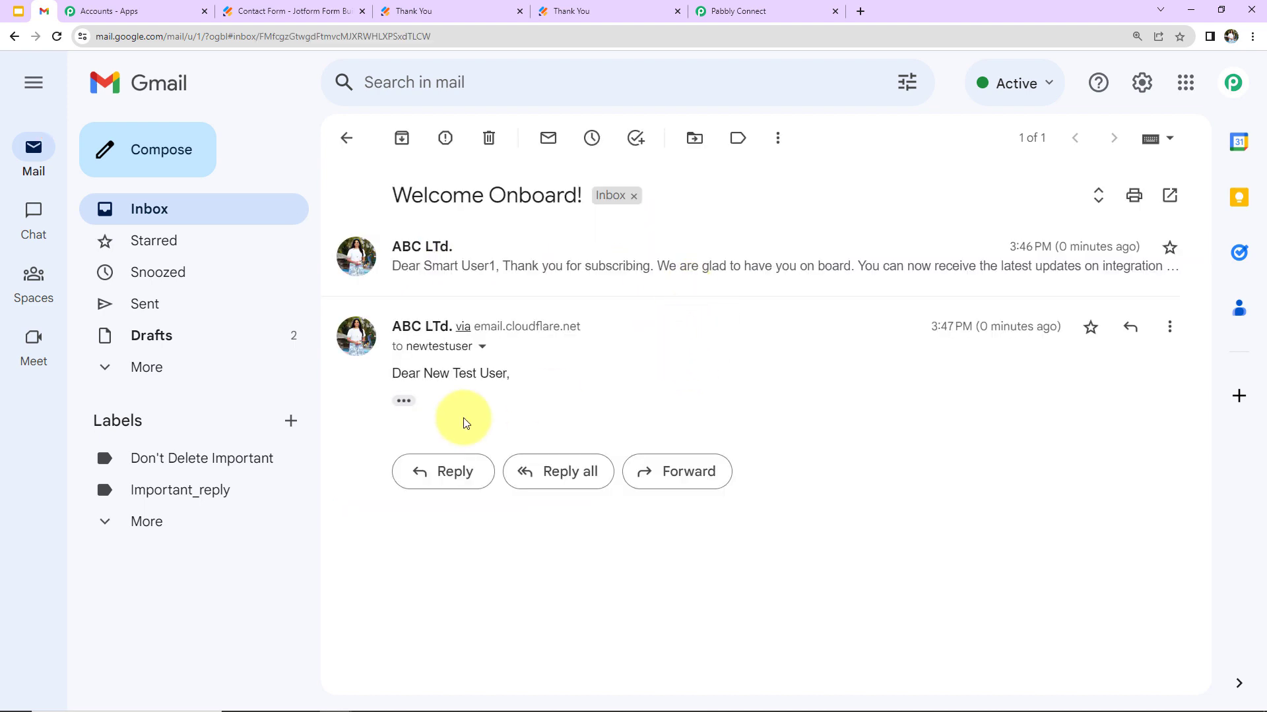
click(403, 401)
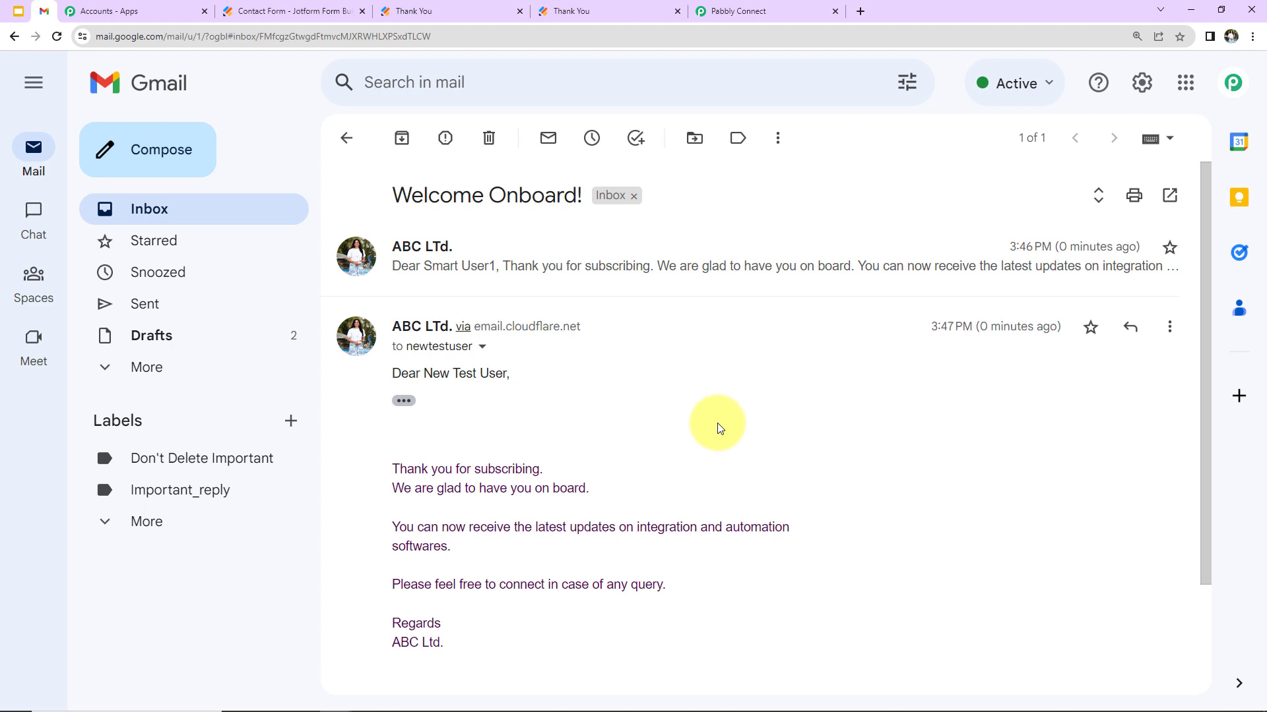
click(725, 11)
Collapse the Webhook trigger and Gmail Send Email steps of the workflow
scroll(762, 398, up, 10)
scroll(762, 399, up, 15)
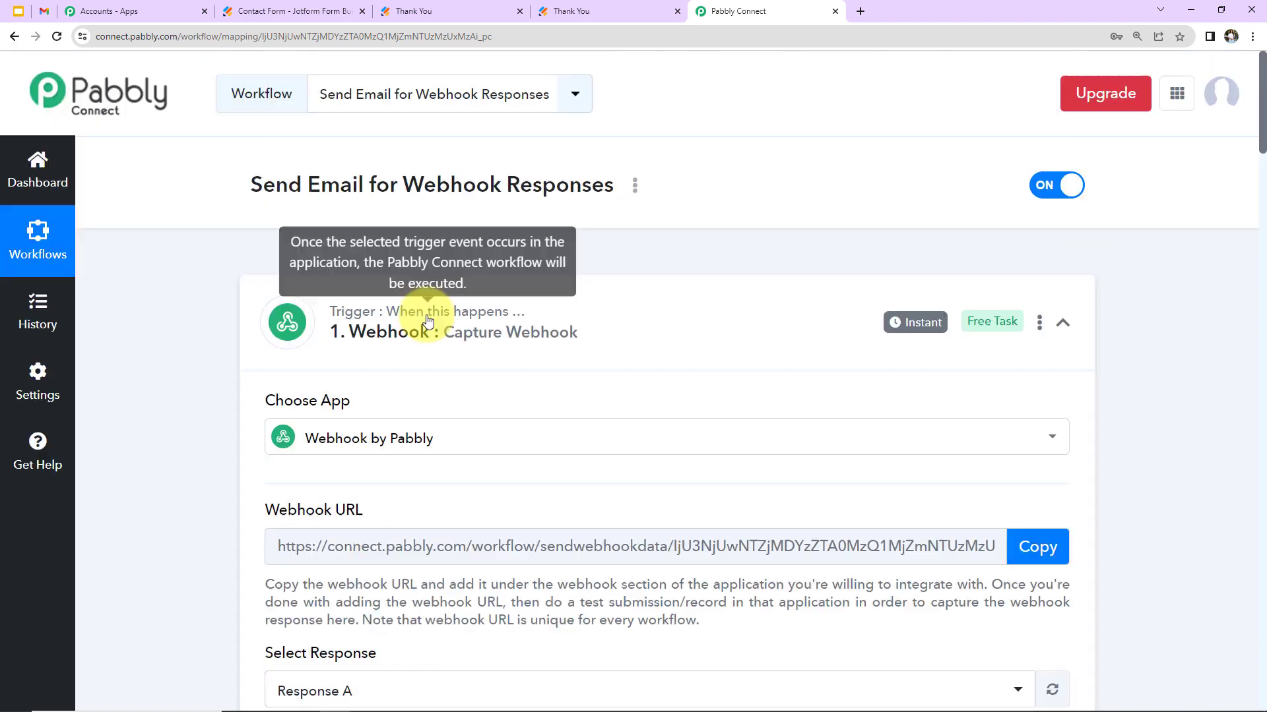
click(1062, 326)
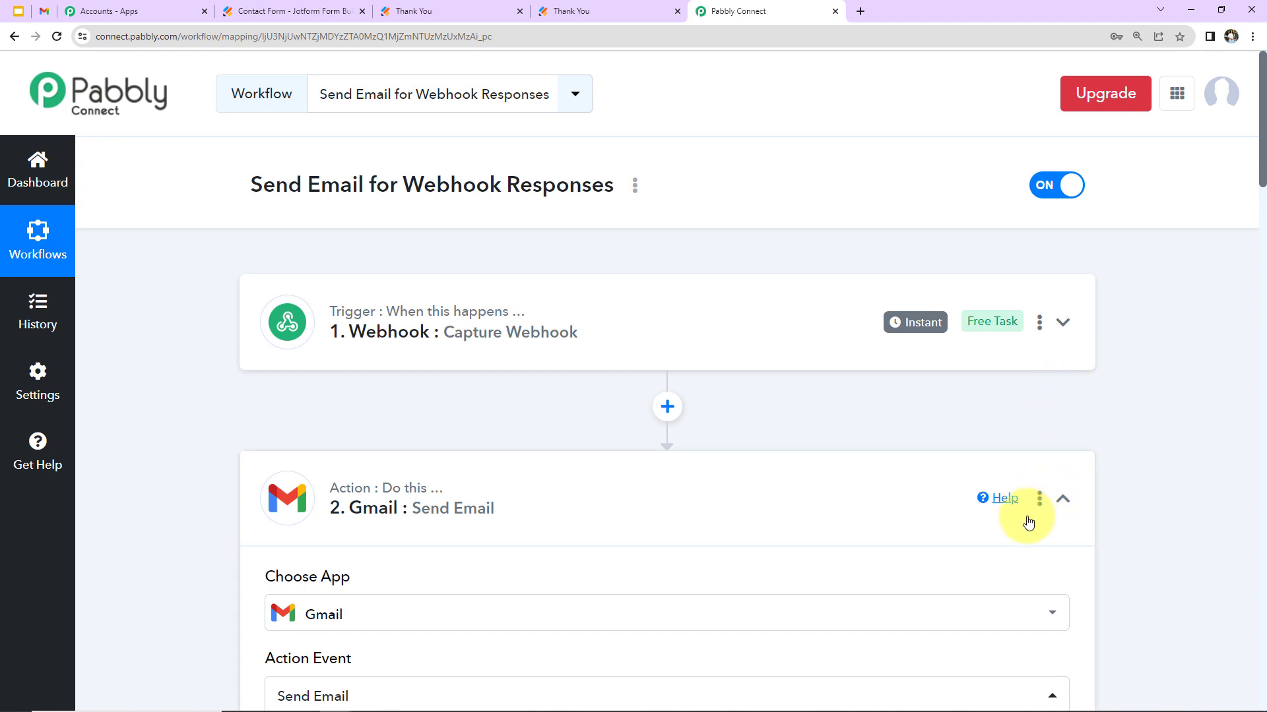
click(1063, 501)
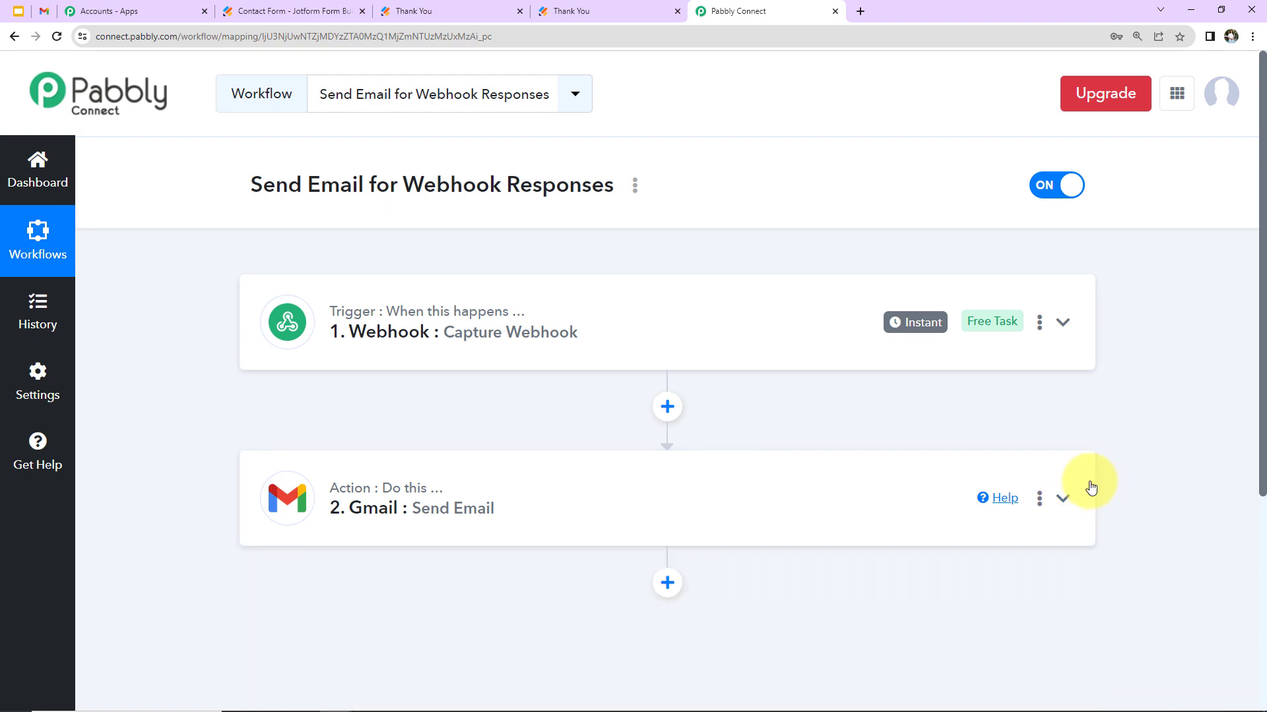